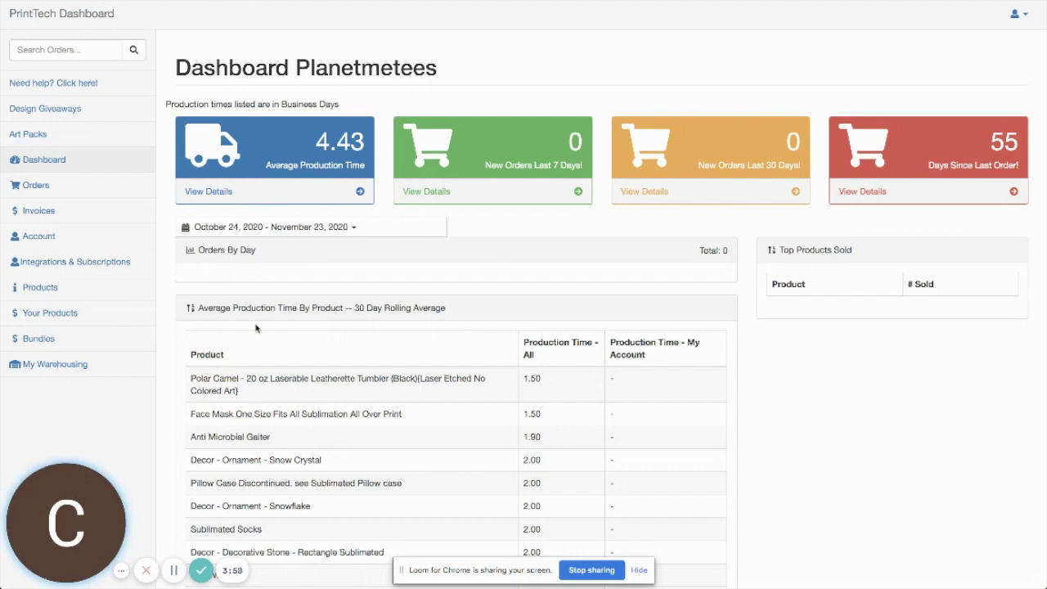
# Step: Go to Bundles and start a new bundle to list available products
pyautogui.click(38, 339)
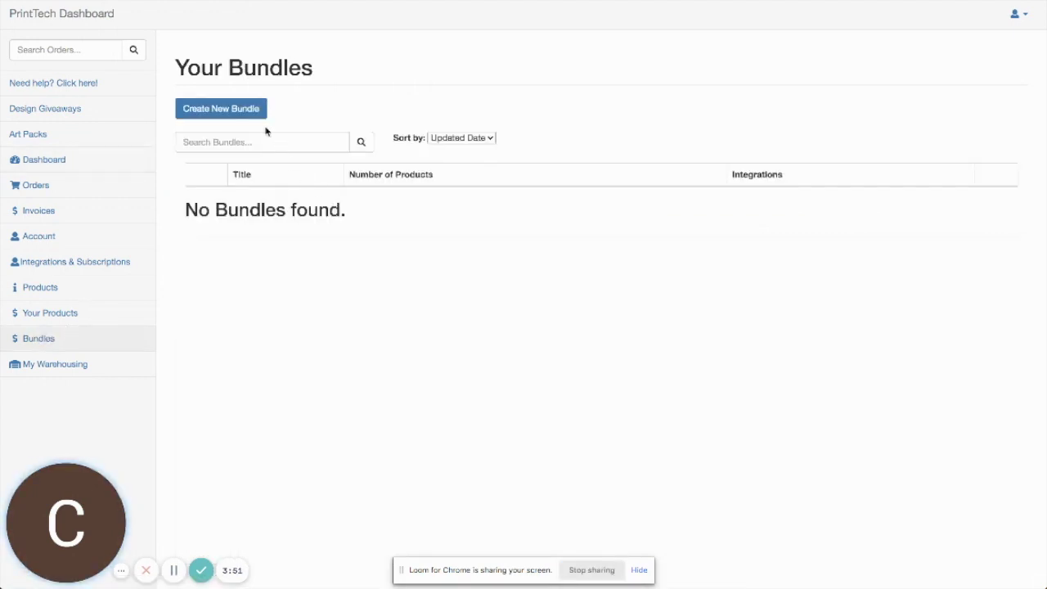
pyautogui.click(238, 108)
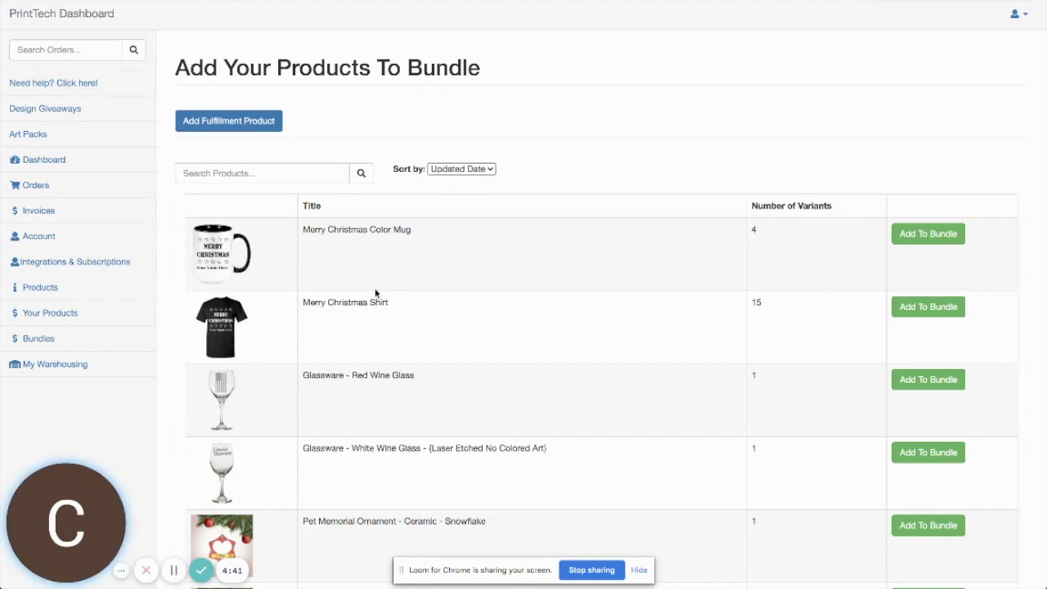
# Step: Add the Merry Christmas Color Mug and Merry Christmas Shirt, then return to the New Bundle page
pyautogui.click(932, 234)
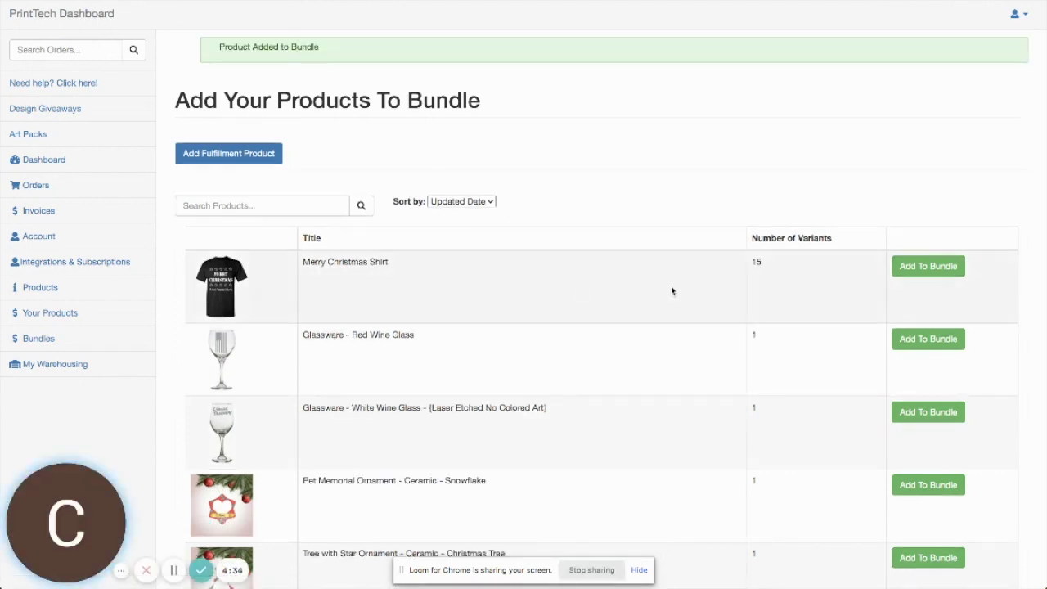
pyautogui.click(933, 270)
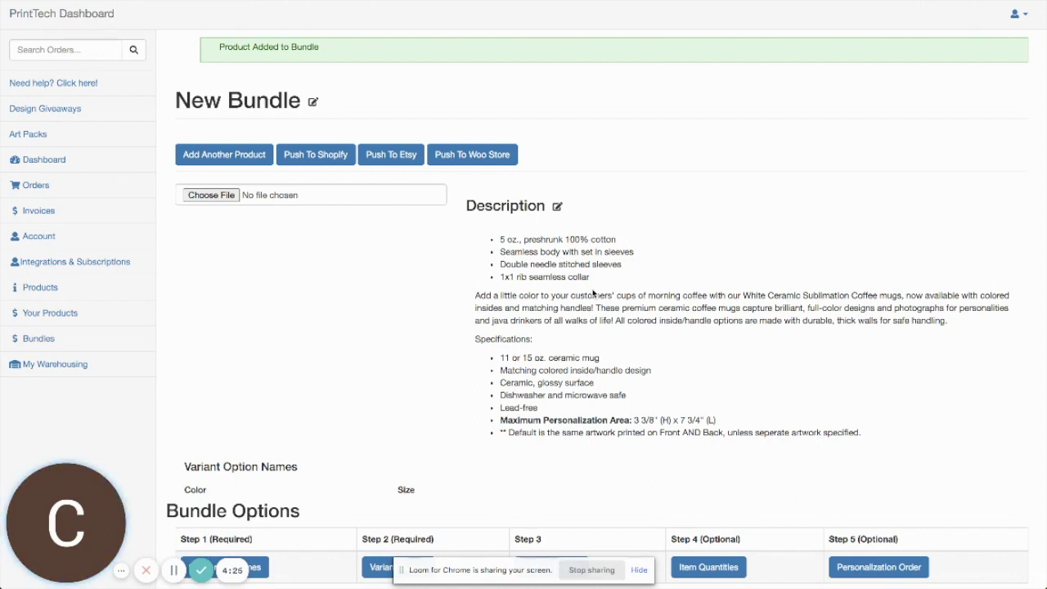
pyautogui.click(231, 159)
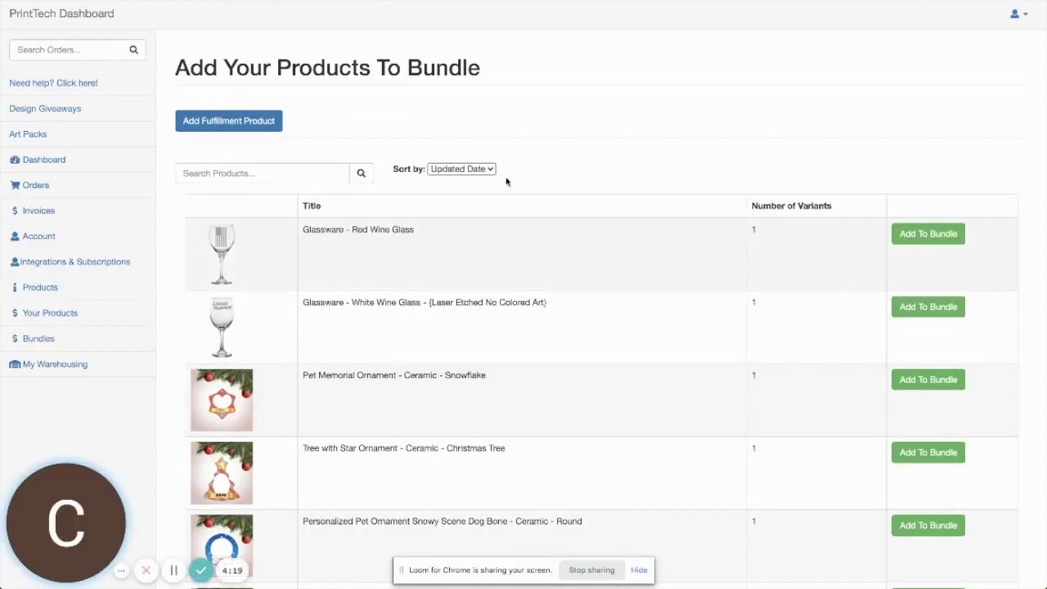
pyautogui.hotkey('alt', 'Left')
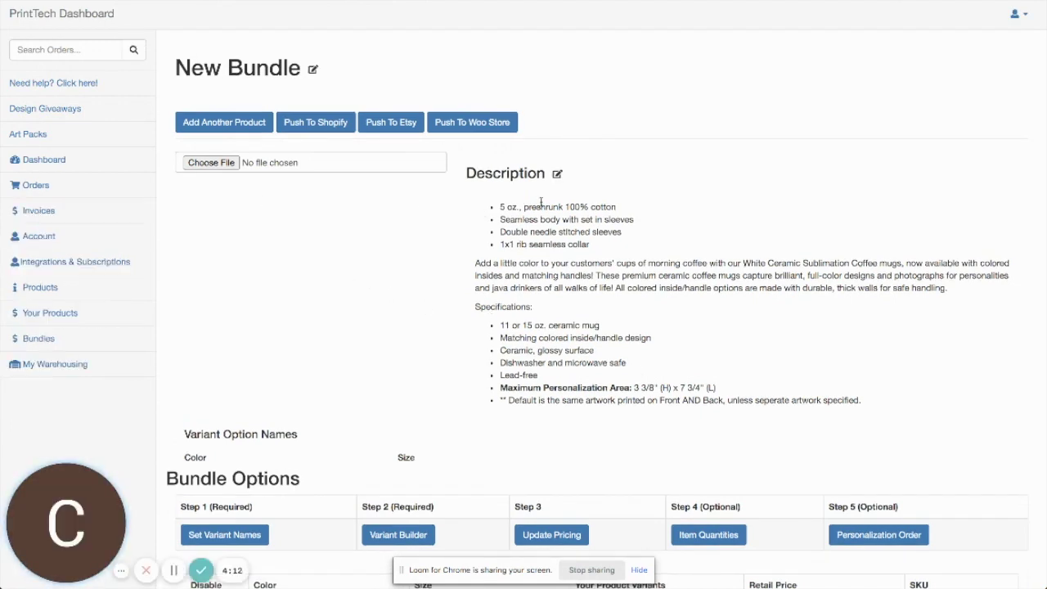
# Step: Change the bundle title from 'New Bundle' to 'Mug + T-Shirt Pack'
pyautogui.click(313, 70)
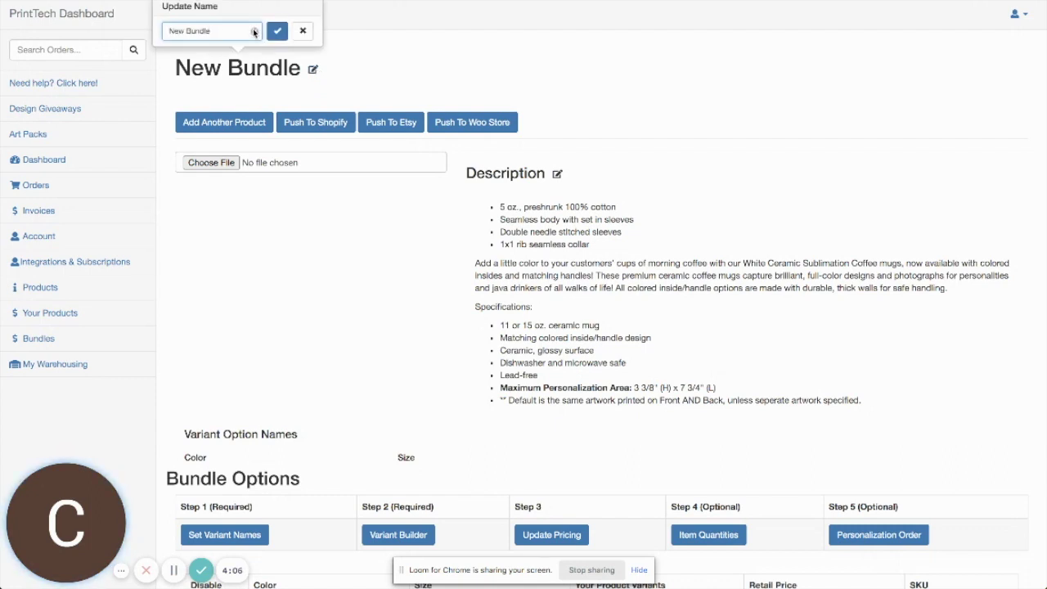
pyautogui.click(254, 31)
pyautogui.hotkey('ctrl', 'a')
pyautogui.press('BackSpace')
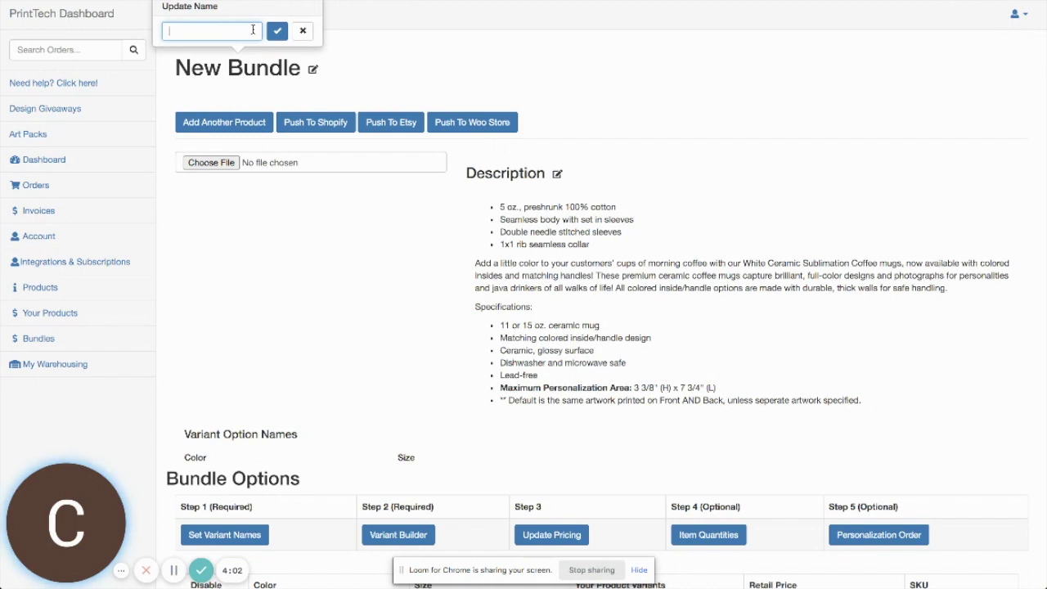
pyautogui.write('Mug + T-Shirt Pack')
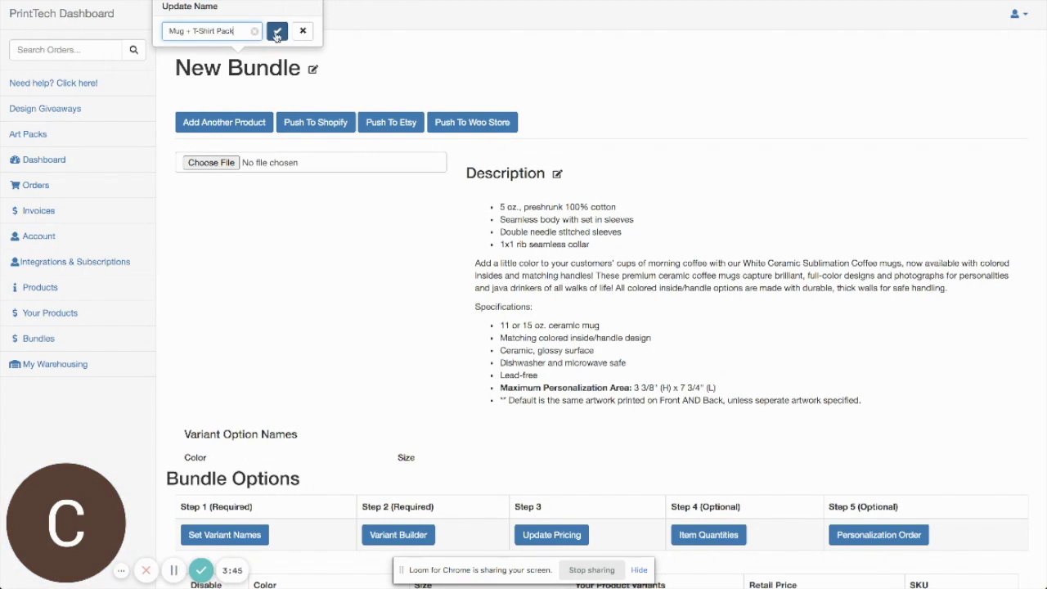
pyautogui.click(277, 31)
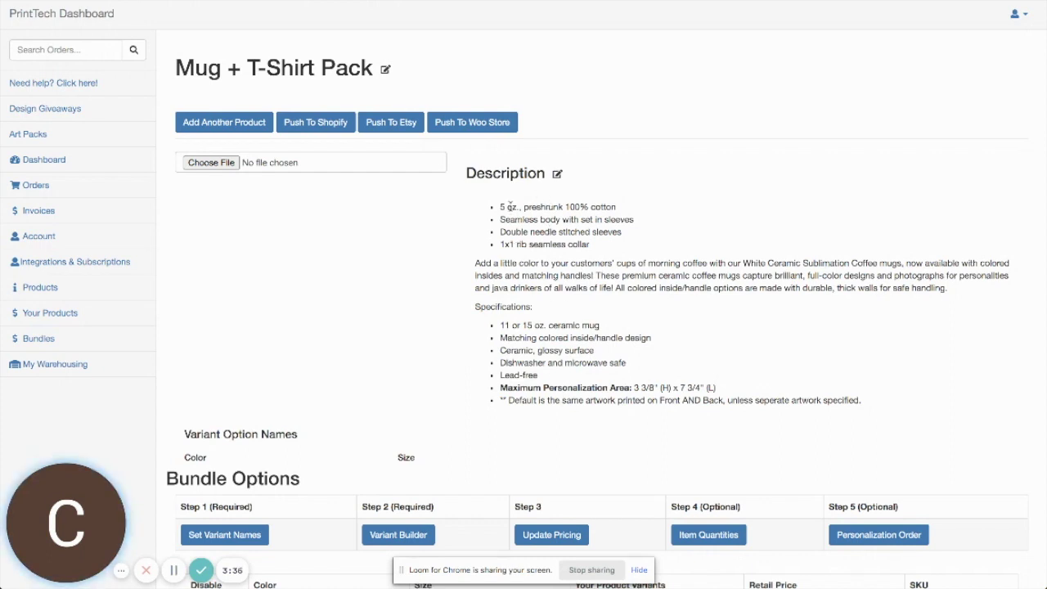
# Step: Review the combined shirt-and-mug description, leaving it unchanged
pyautogui.moveTo(510, 206); pyautogui.dragTo(509, 232)
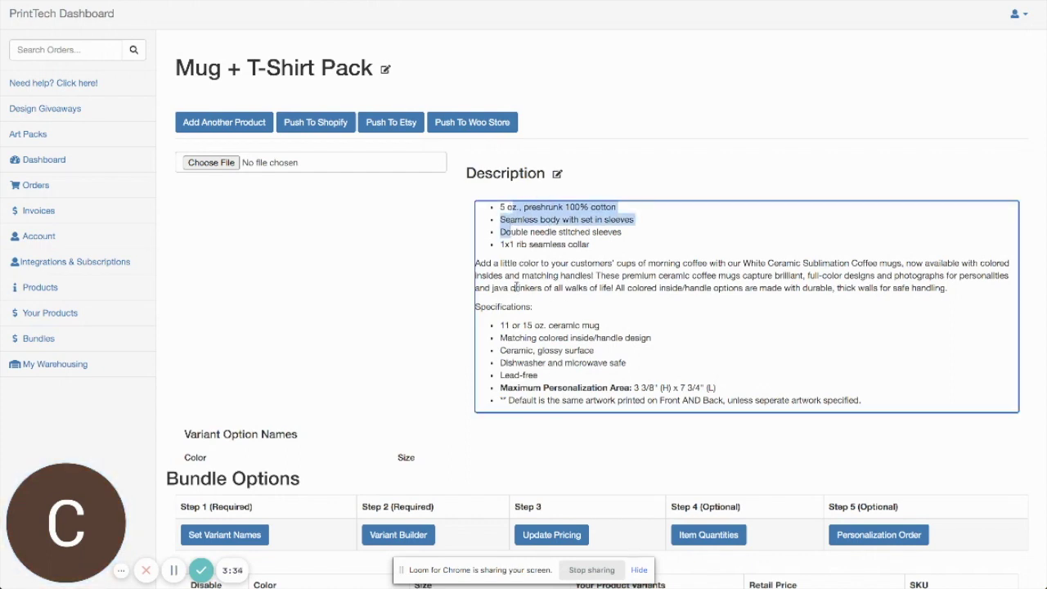
pyautogui.click(557, 173)
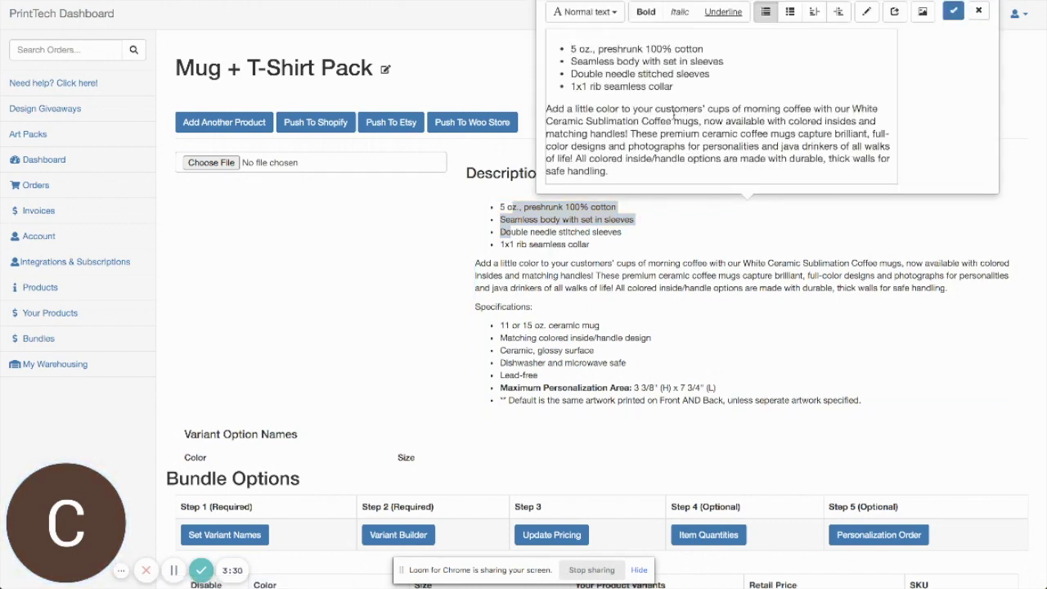
pyautogui.click(882, 273)
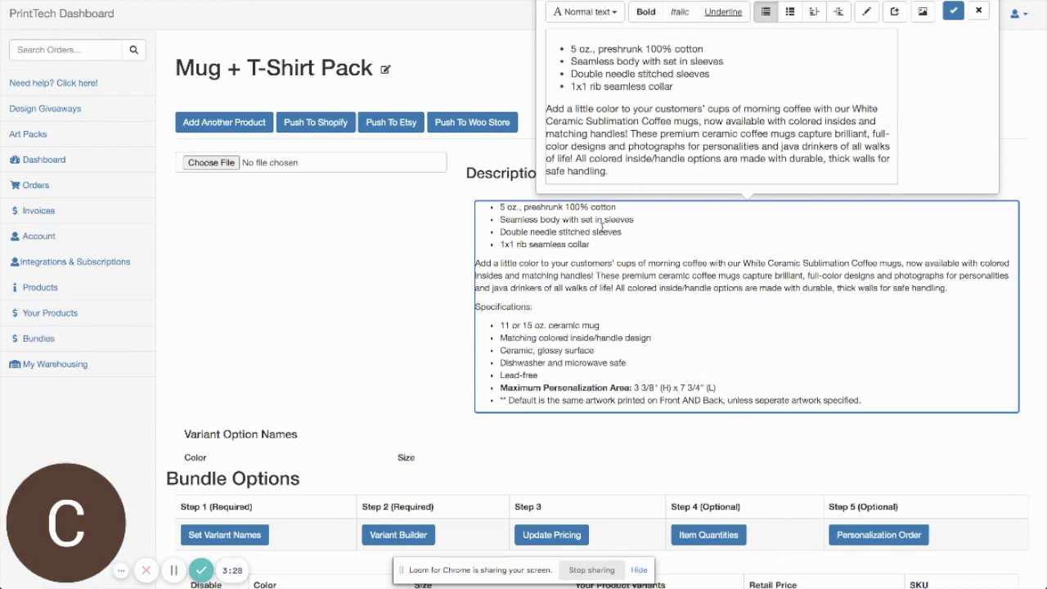
pyautogui.click(513, 173)
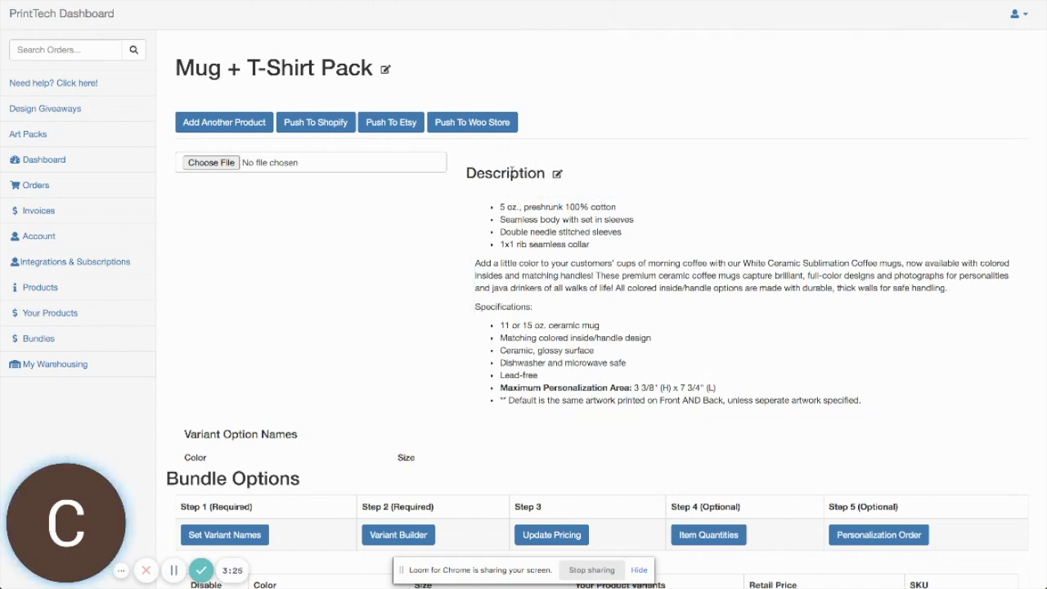
pyautogui.scroll(-1, 513, 173)
# Step: Upload 'Mug+T-shirt Bundle' from Downloads as the bundle's mockup image
pyautogui.click(225, 144)
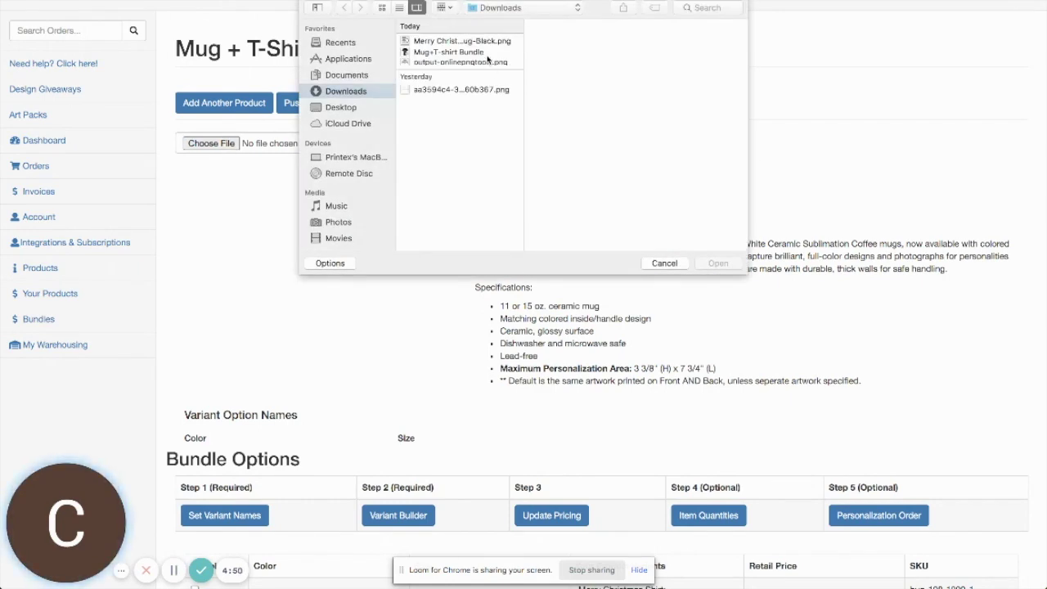
pyautogui.click(475, 52)
pyautogui.doubleClick(486, 54)
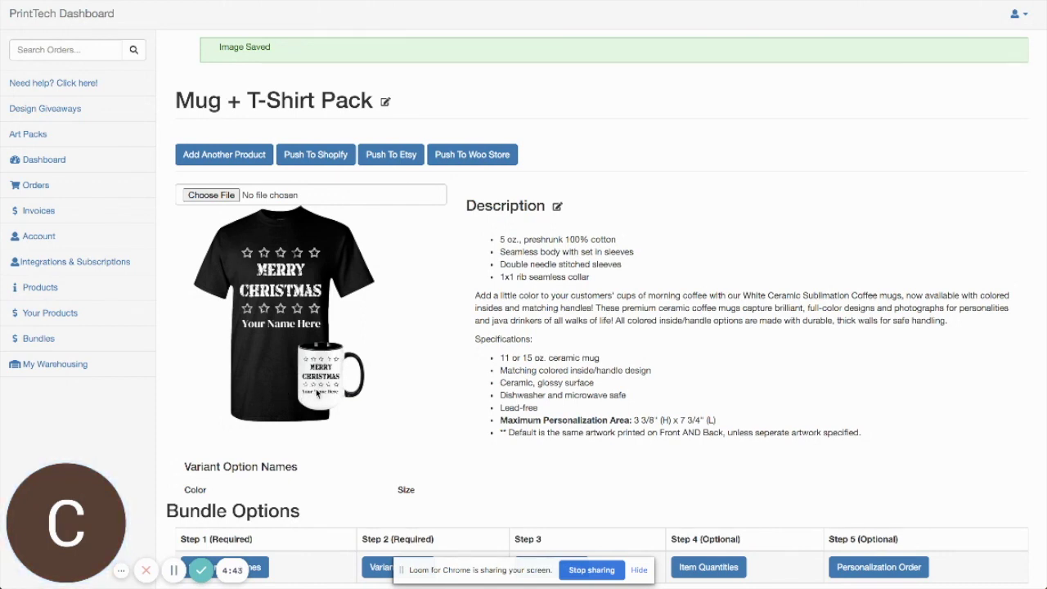
pyautogui.scroll(-3, 316, 393)
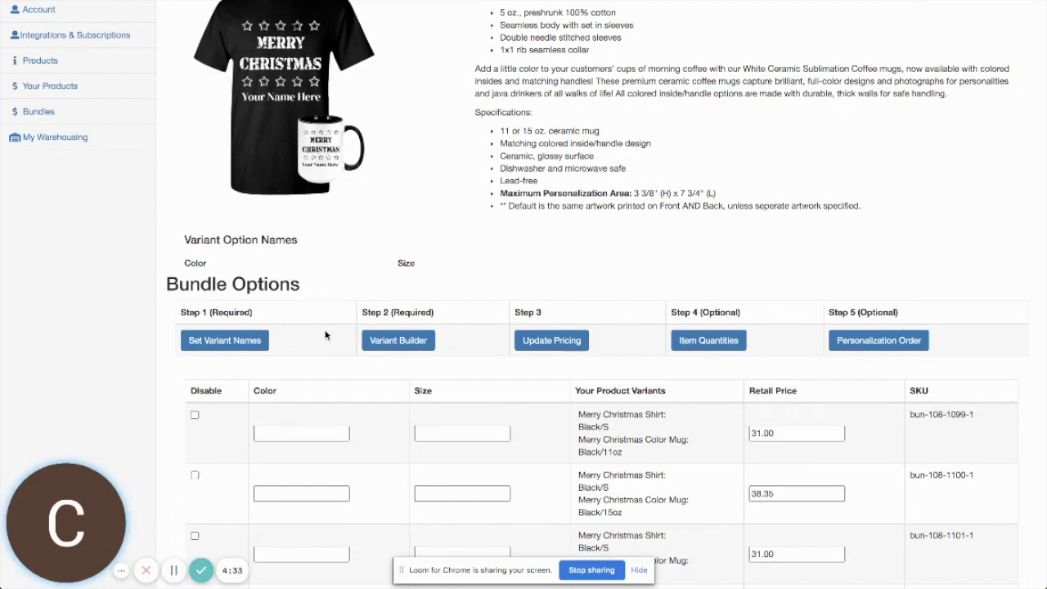
pyautogui.scroll(-3, 323, 333)
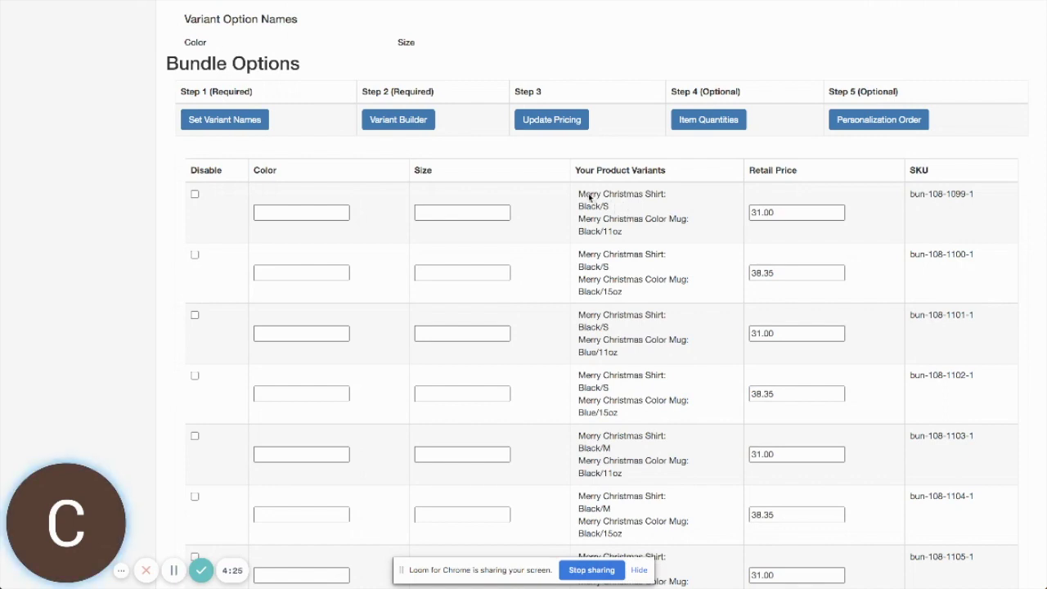
pyautogui.doubleClick(637, 196)
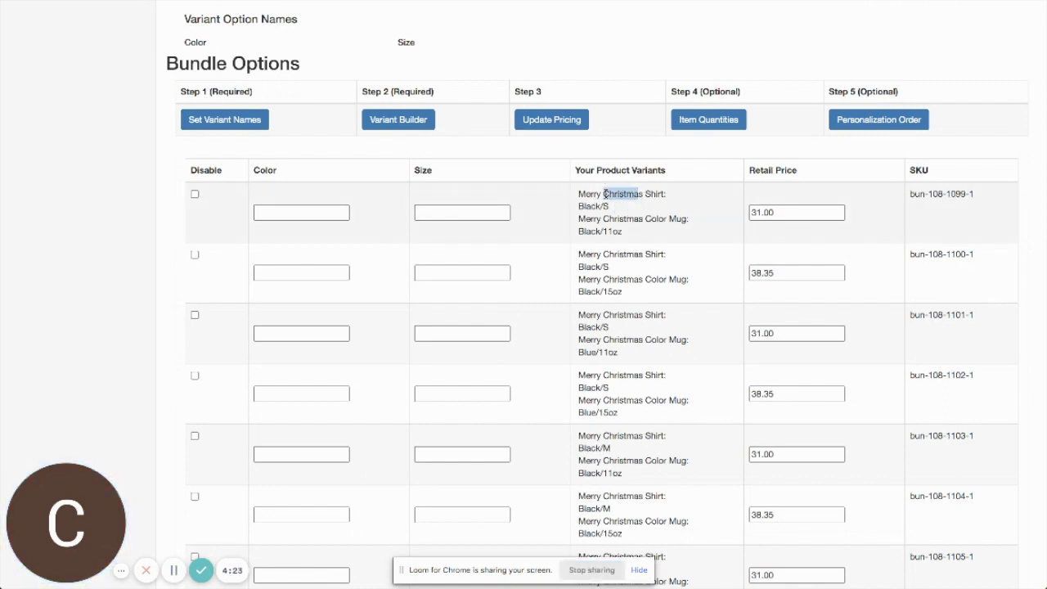
pyautogui.click(600, 229)
pyautogui.moveTo(645, 218); pyautogui.dragTo(688, 220)
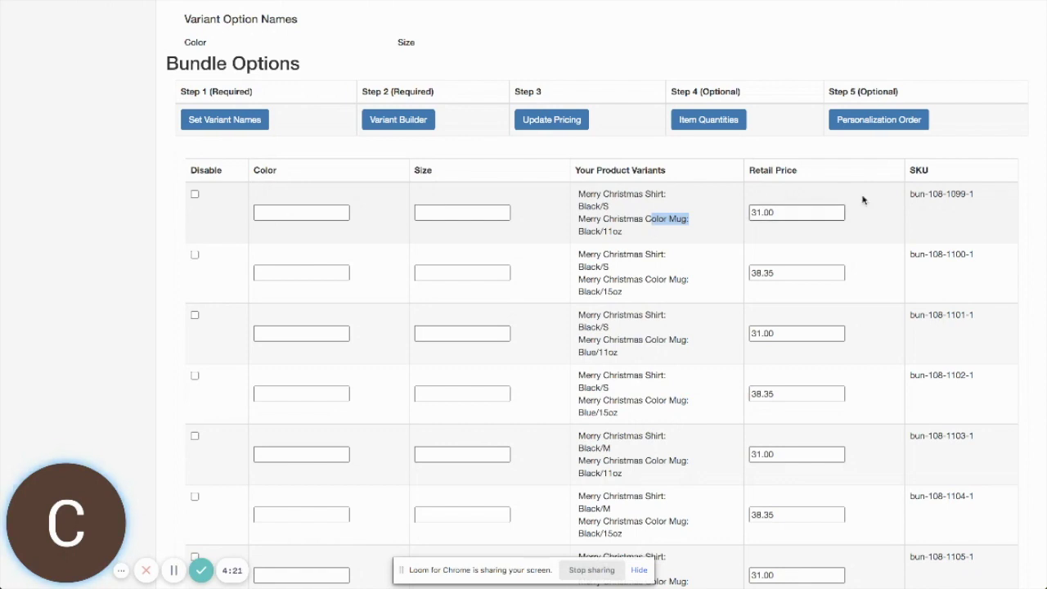
pyautogui.click(964, 194)
pyautogui.moveTo(964, 194); pyautogui.dragTo(931, 194)
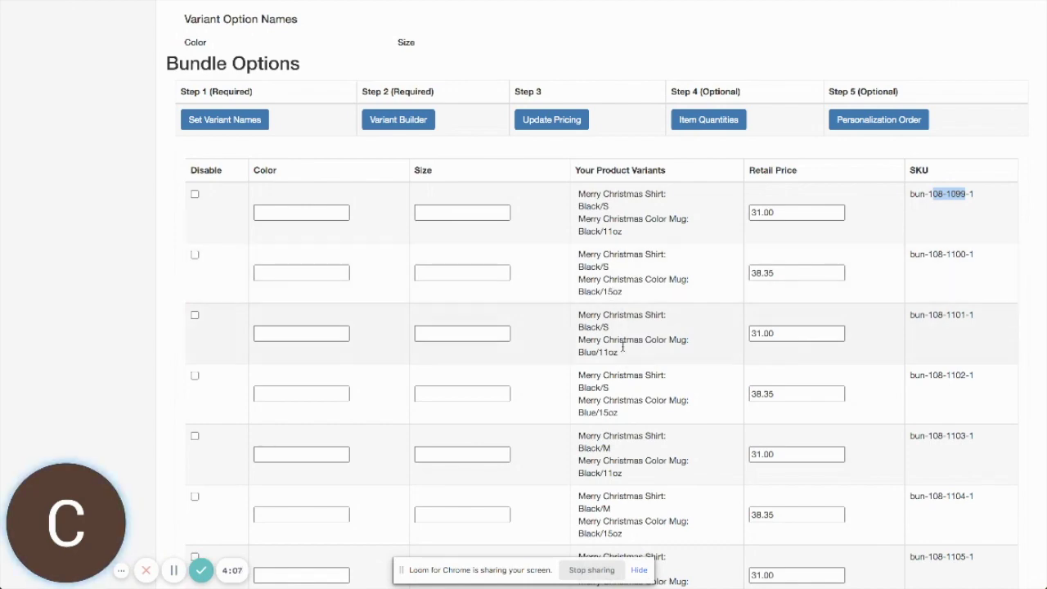
pyautogui.scroll(-1, 616, 448)
pyautogui.scroll(-4, 616, 448)
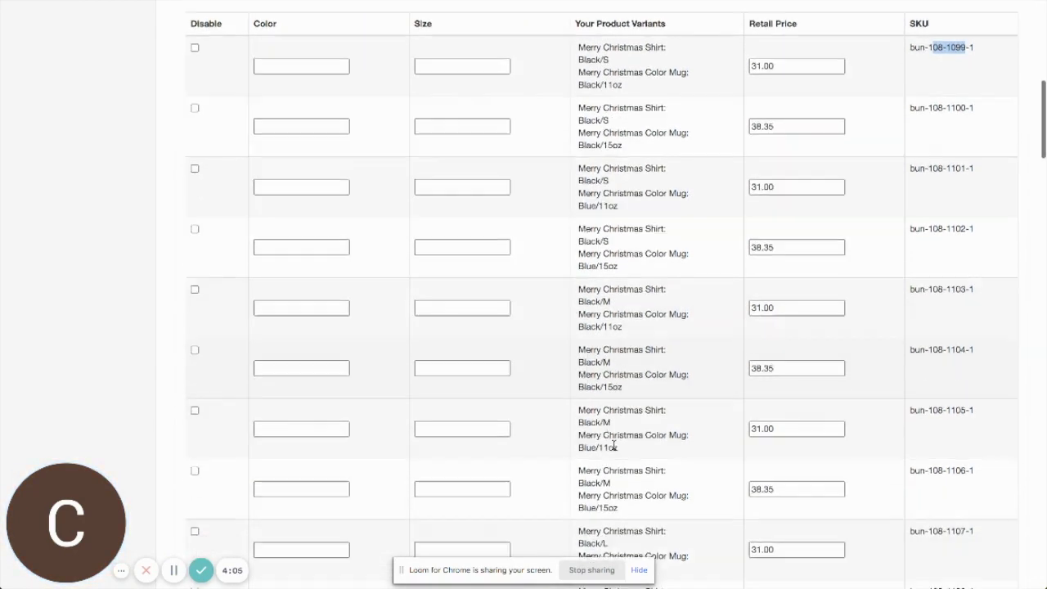
pyautogui.scroll(4, 614, 441)
pyautogui.scroll(3, 613, 444)
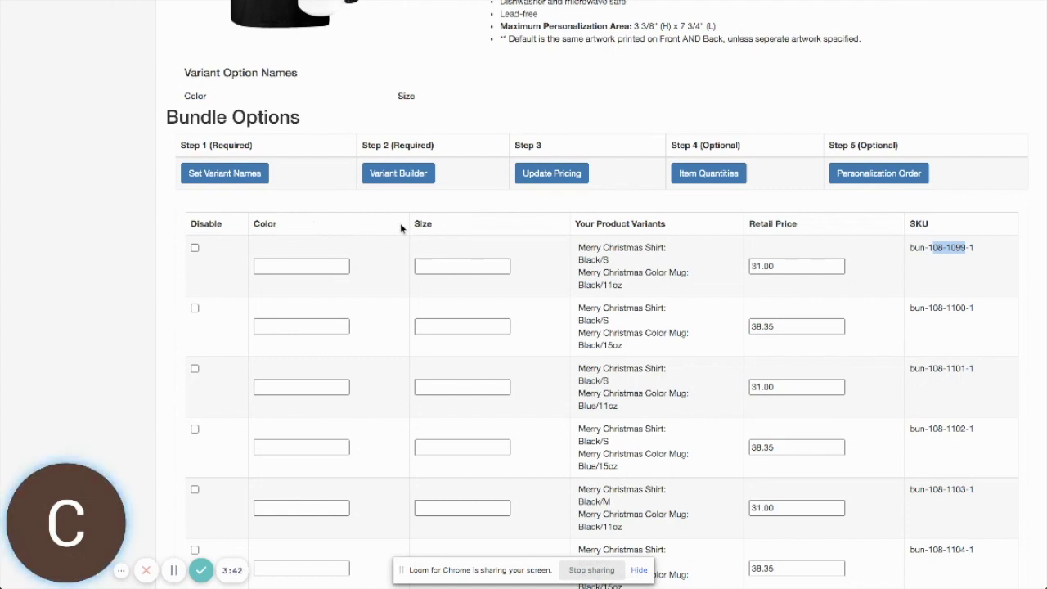
# Step: Show the Color and Size variant option titles and review the Etsy and Shopify variant limits
pyautogui.click(243, 178)
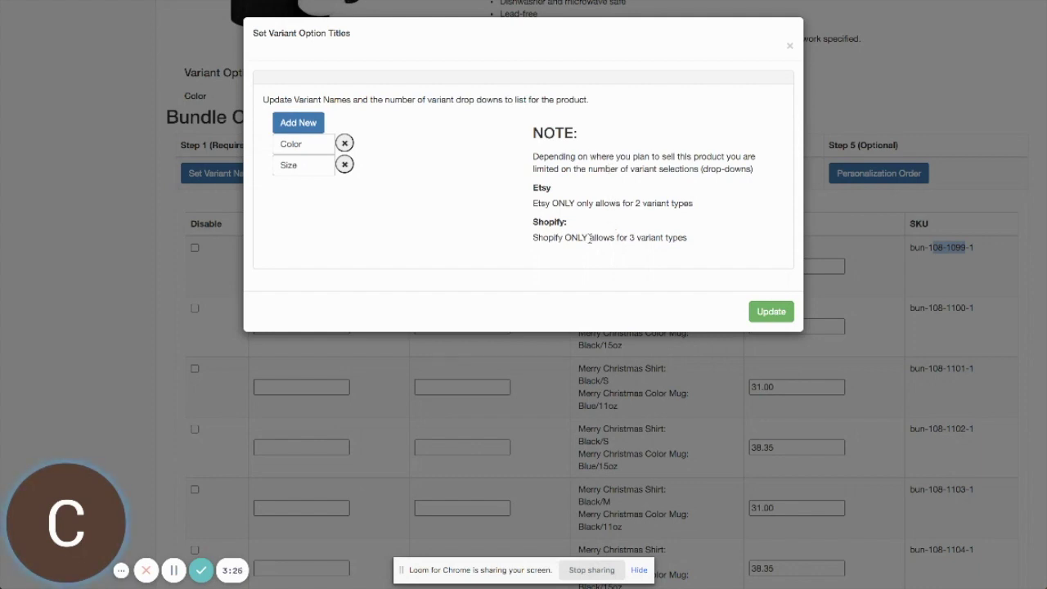
pyautogui.moveTo(532, 223); pyautogui.dragTo(656, 241)
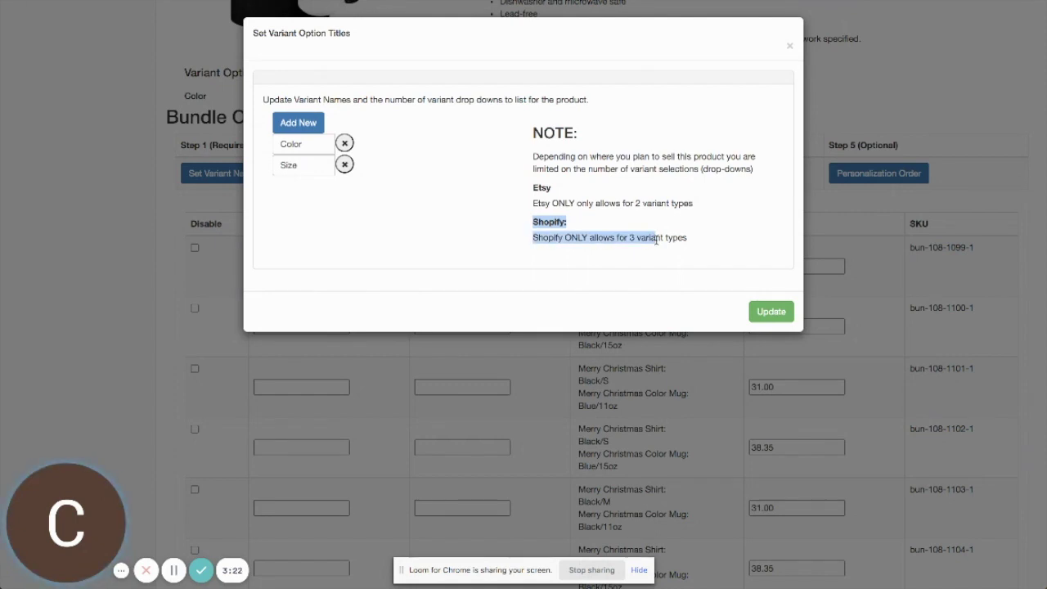
pyautogui.moveTo(532, 188); pyautogui.dragTo(649, 206)
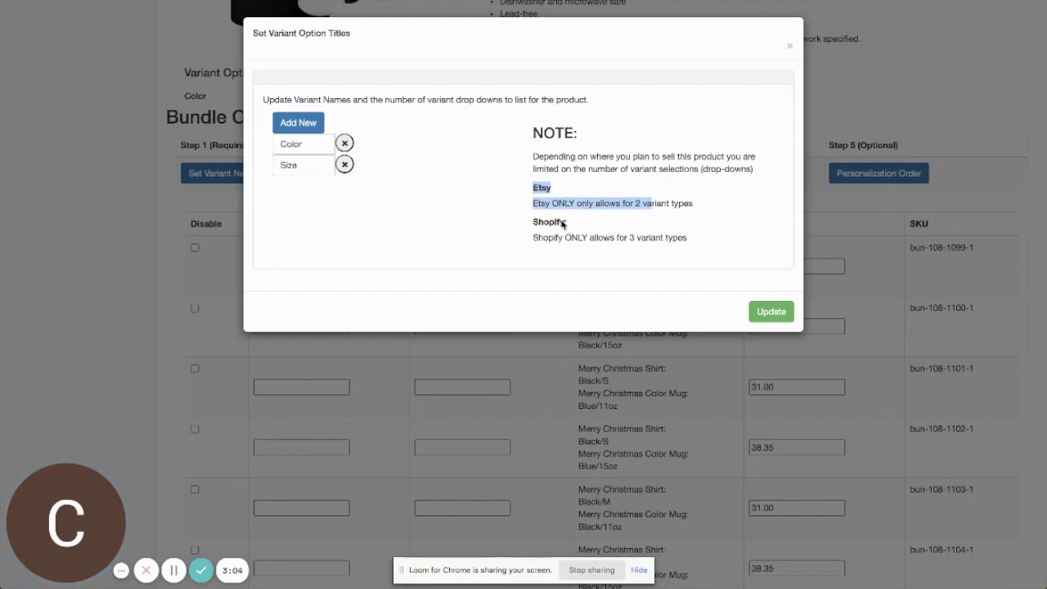
pyautogui.click(562, 223)
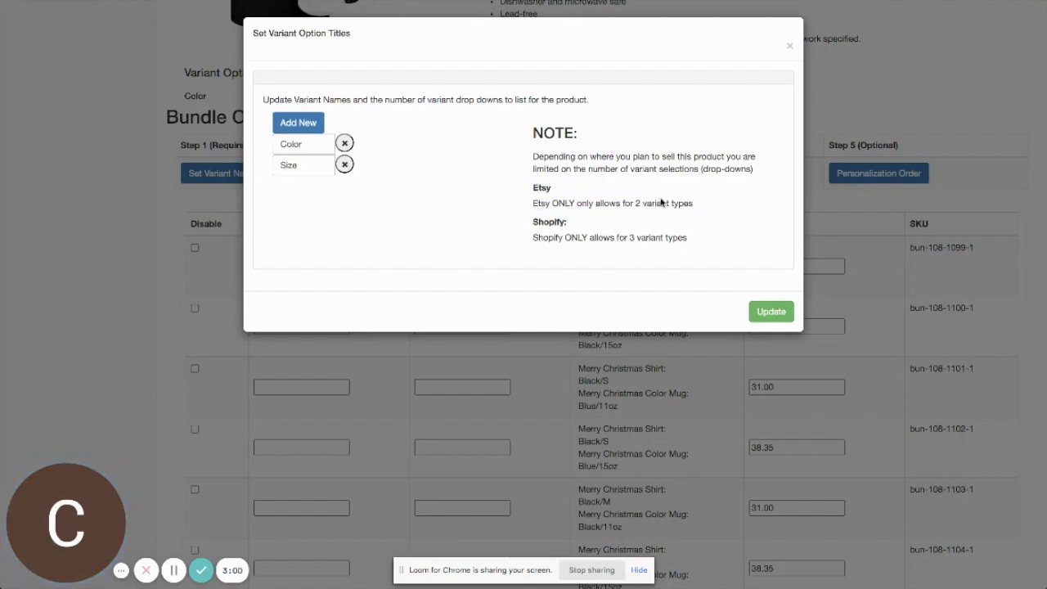
pyautogui.moveTo(655, 203); pyautogui.dragTo(629, 202)
# Step: Dismiss the variant titles dialog, keeping Color and Size, and return to the variant table
pyautogui.click(790, 46)
pyautogui.scroll(1, 654, 189)
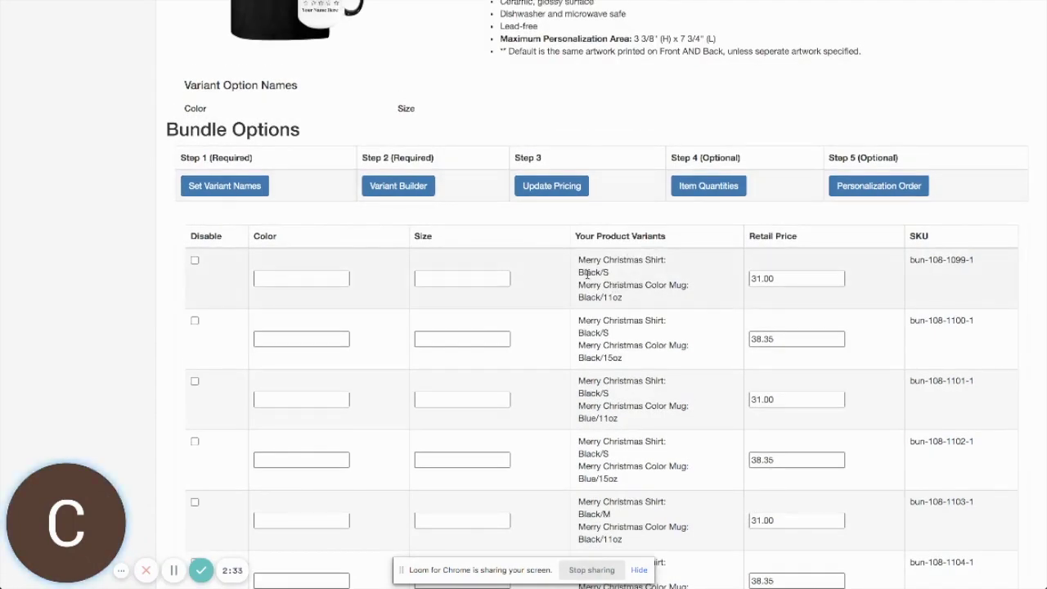
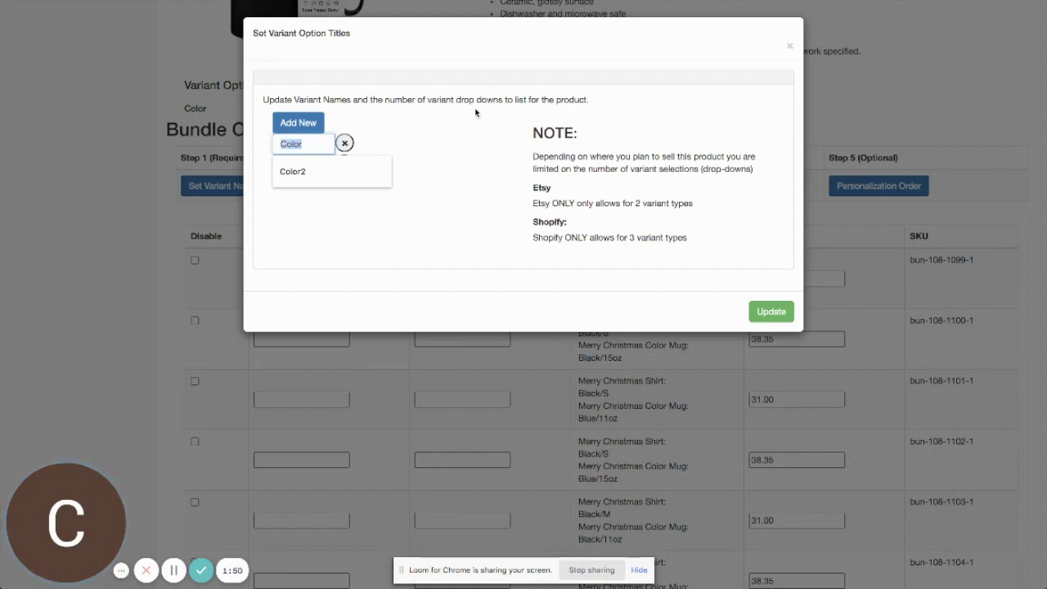
# Step: Rename the variant options from Color and Size to T-Shirt and Mug, and save them
pyautogui.write('T-Shirt')
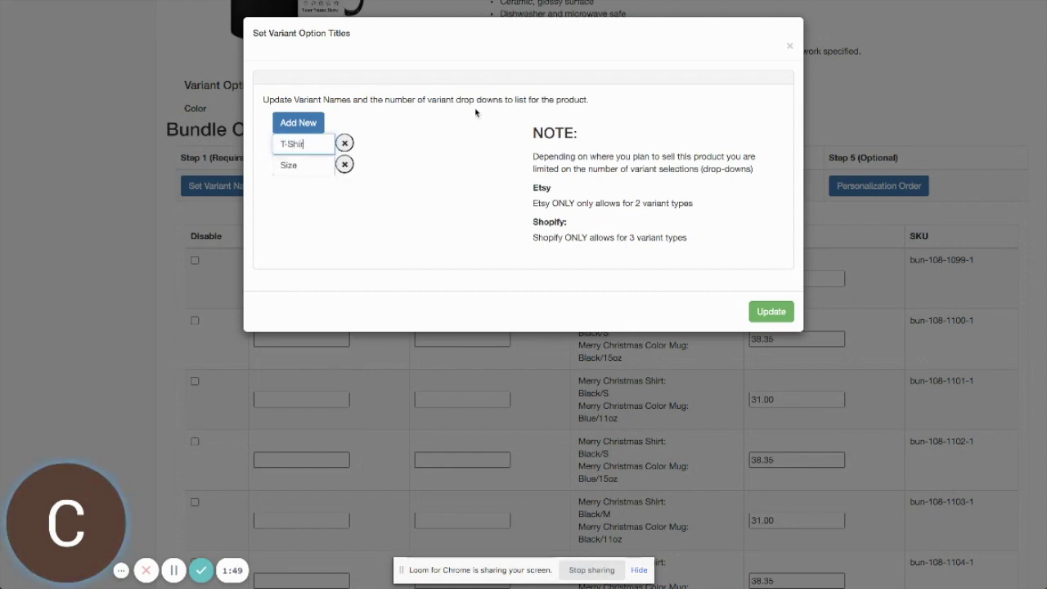
pyautogui.doubleClick(301, 163)
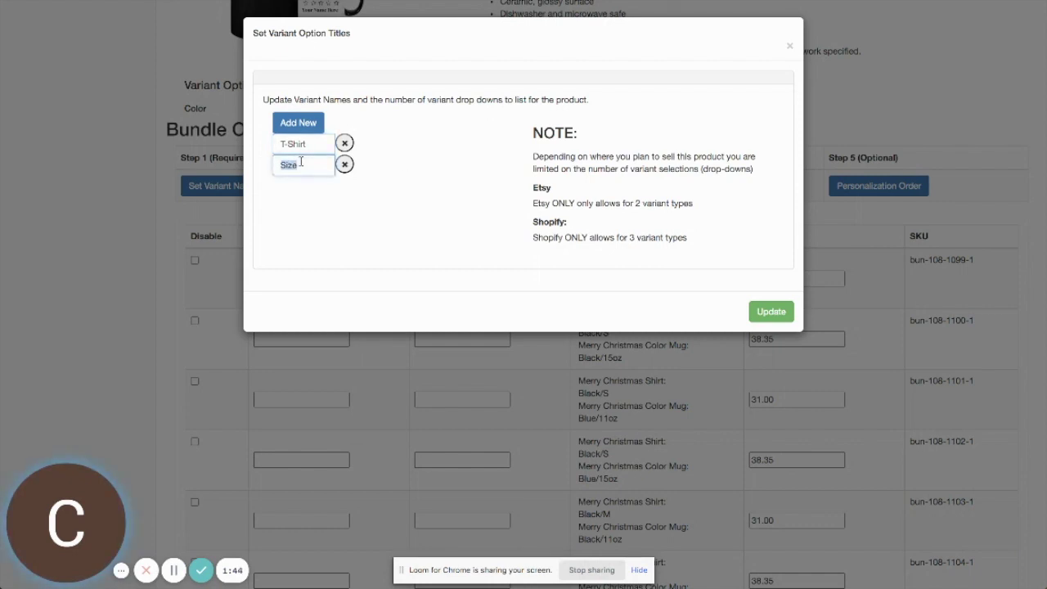
pyautogui.write('Mug')
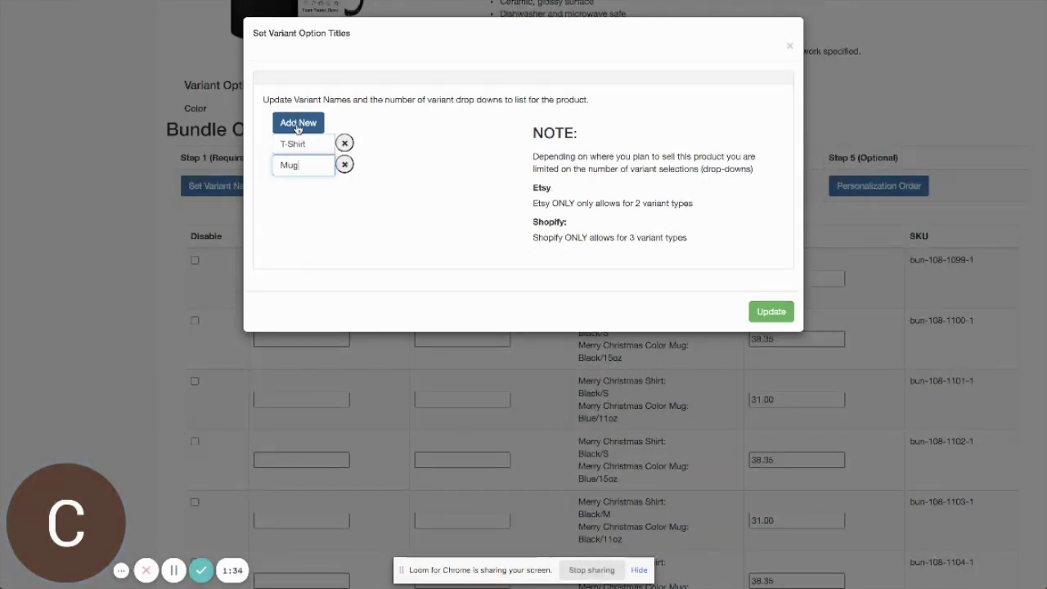
pyautogui.click(761, 315)
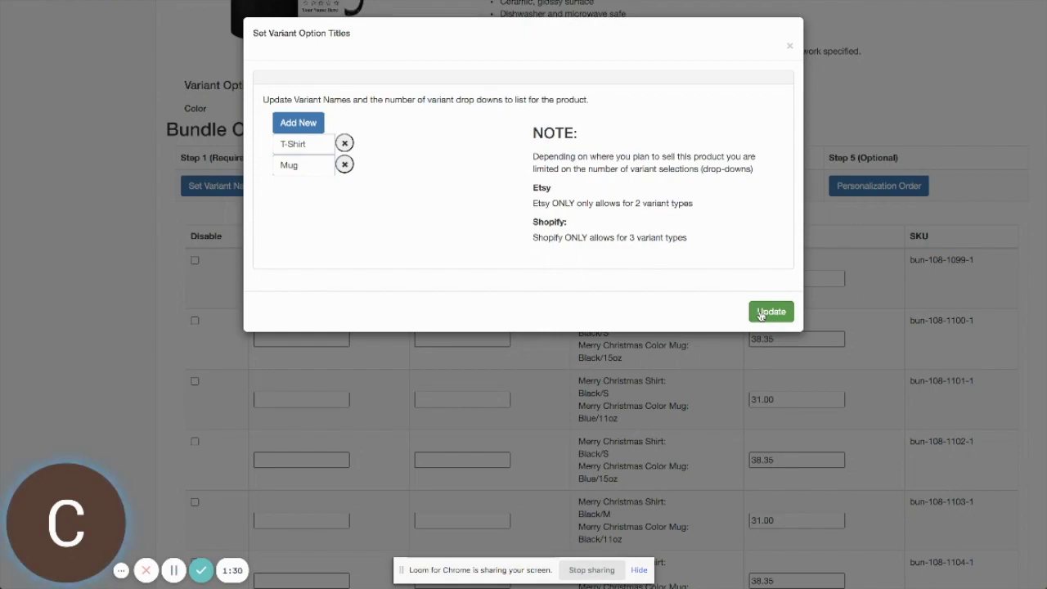
pyautogui.scroll(-3, 227, 246)
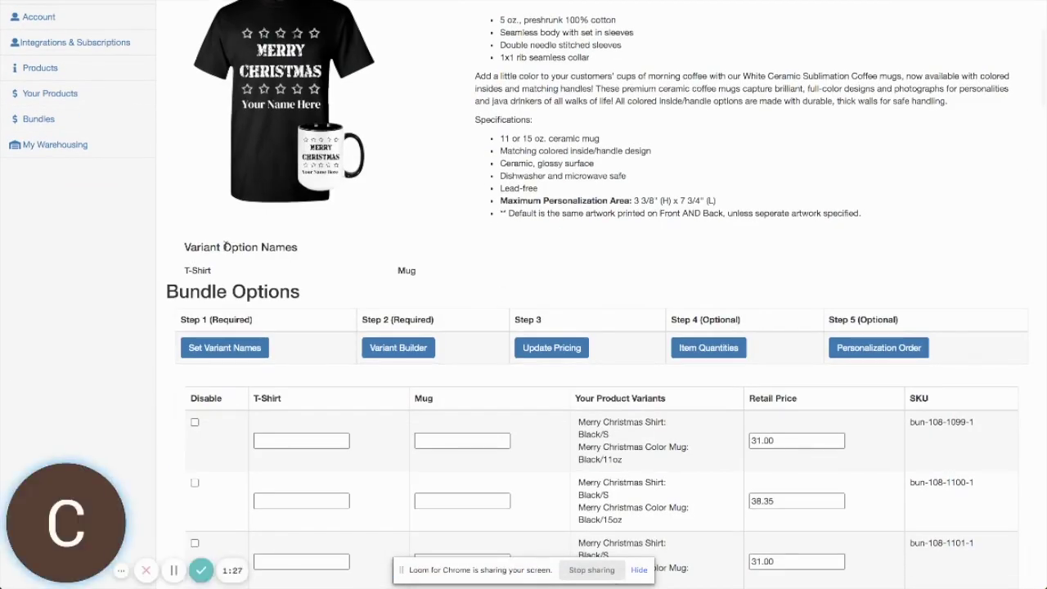
# Step: In Variant Builder, map the shirt's and mug's Color and Size into the T-Shirt and Mug columns, then generate values
pyautogui.moveTo(224, 246); pyautogui.dragTo(275, 247)
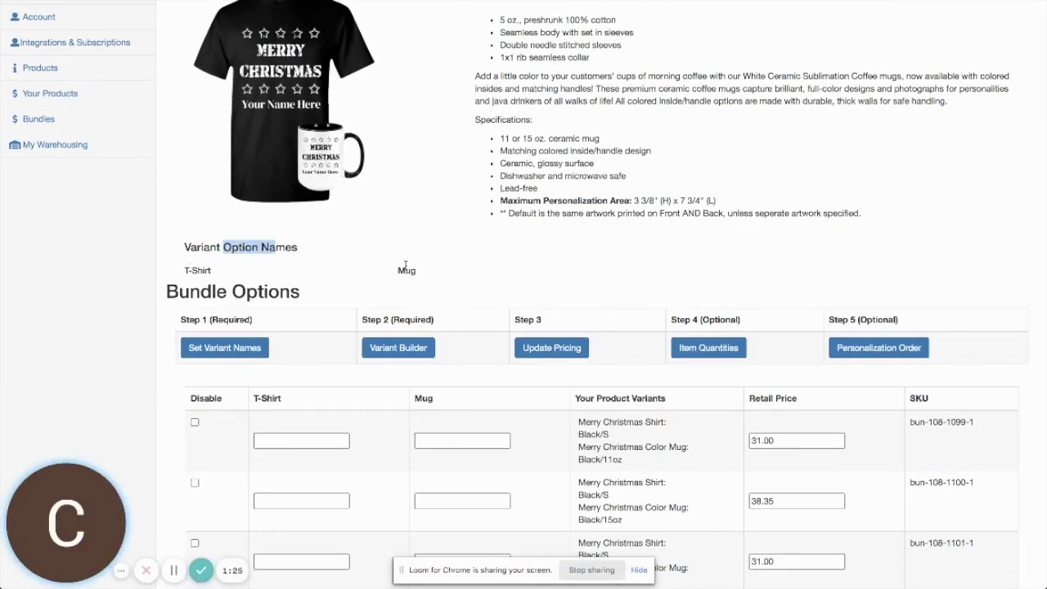
pyautogui.scroll(-2, 404, 265)
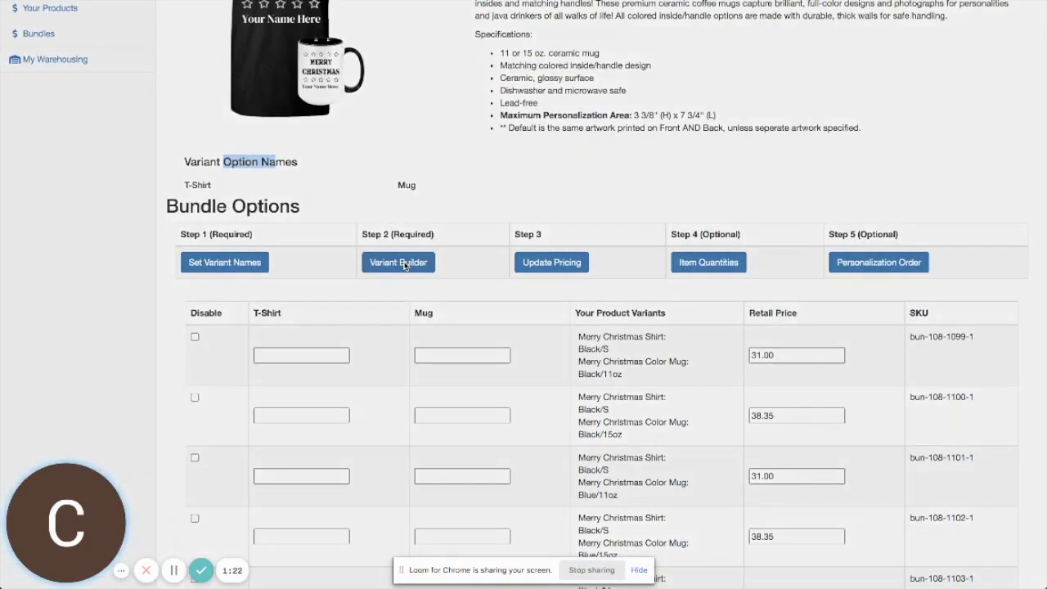
pyautogui.click(404, 263)
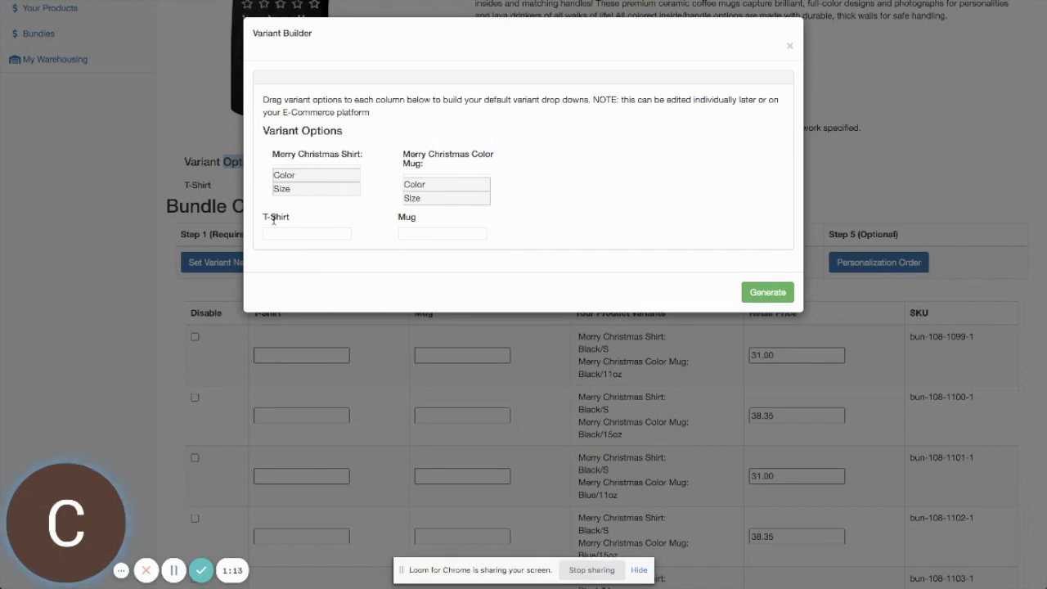
pyautogui.moveTo(303, 176); pyautogui.dragTo(289, 242)
pyautogui.moveTo(293, 176); pyautogui.dragTo(283, 250)
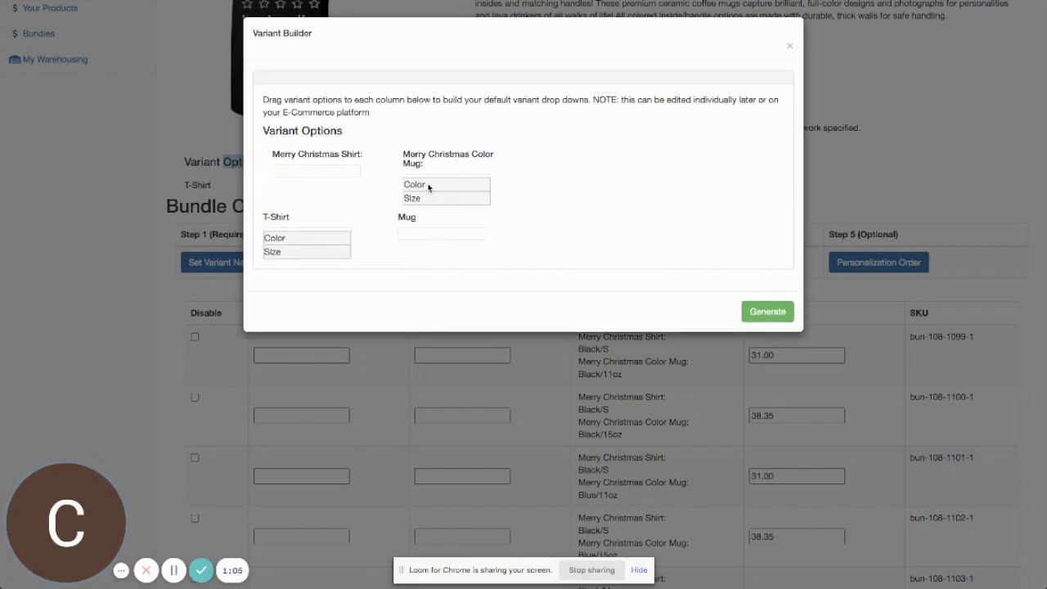
pyautogui.moveTo(428, 183); pyautogui.dragTo(429, 233)
pyautogui.moveTo(422, 187); pyautogui.dragTo(417, 233)
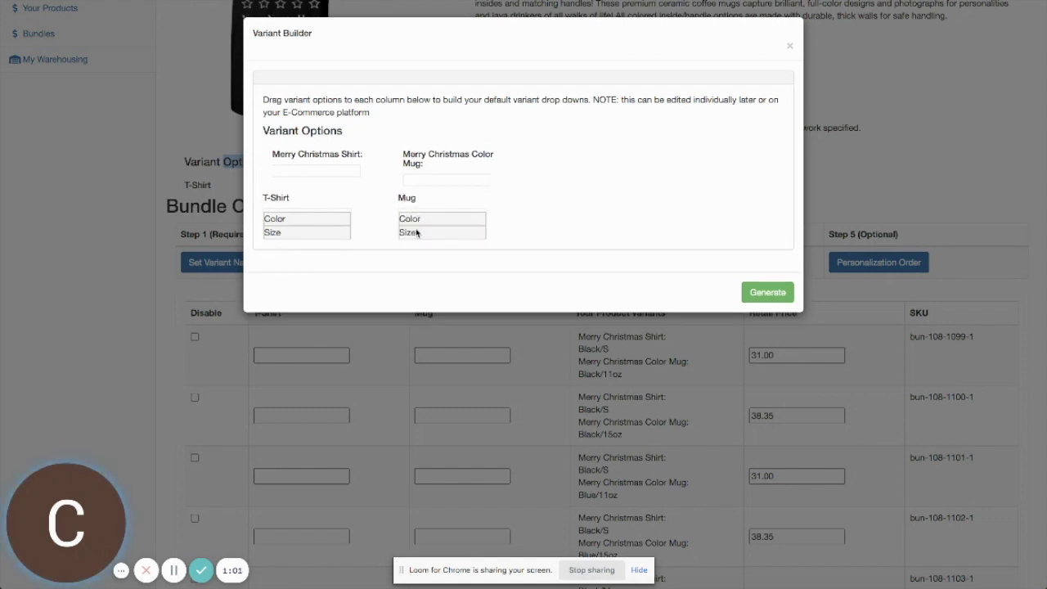
pyautogui.click(767, 292)
pyautogui.scroll(-3, 327, 270)
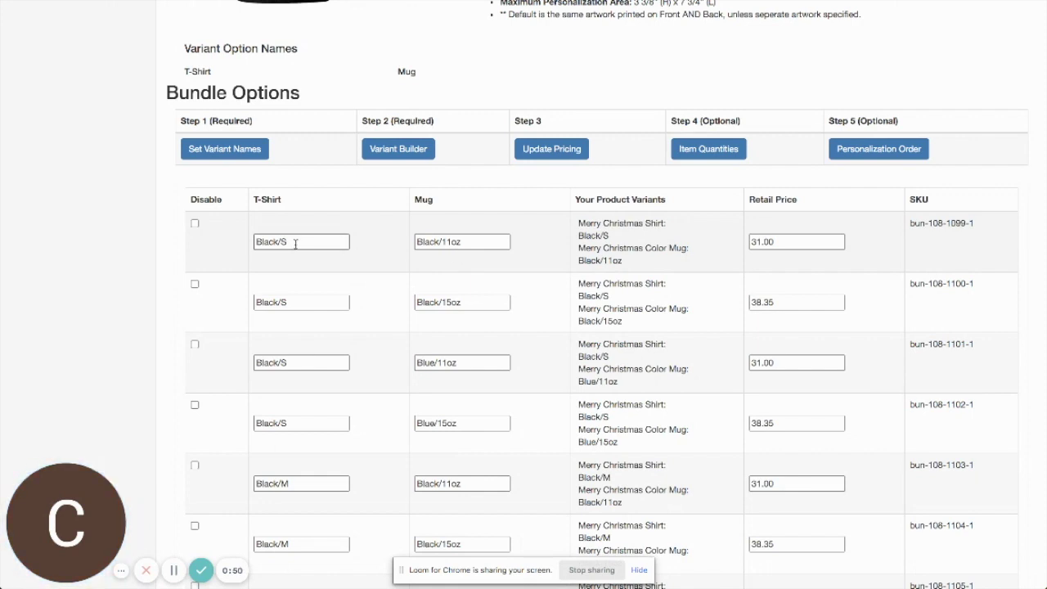
# Step: Review the generated variant table, then open the Pricing Updater (Update Pricing, Step 3)
pyautogui.moveTo(611, 236); pyautogui.dragTo(588, 260)
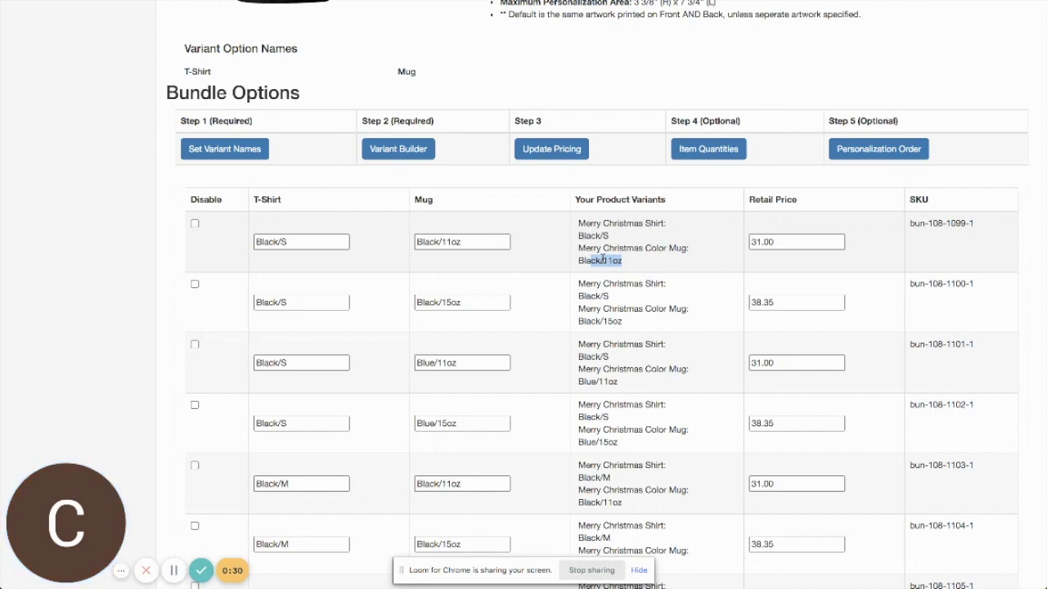
pyautogui.scroll(1, 603, 259)
pyautogui.scroll(-1, 603, 258)
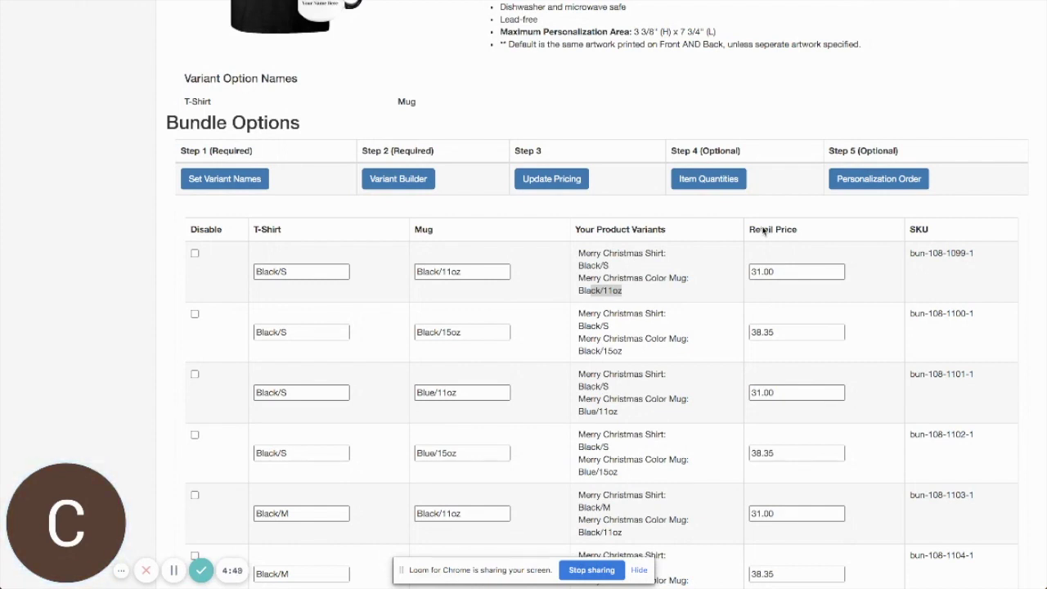
pyautogui.scroll(-1, 763, 232)
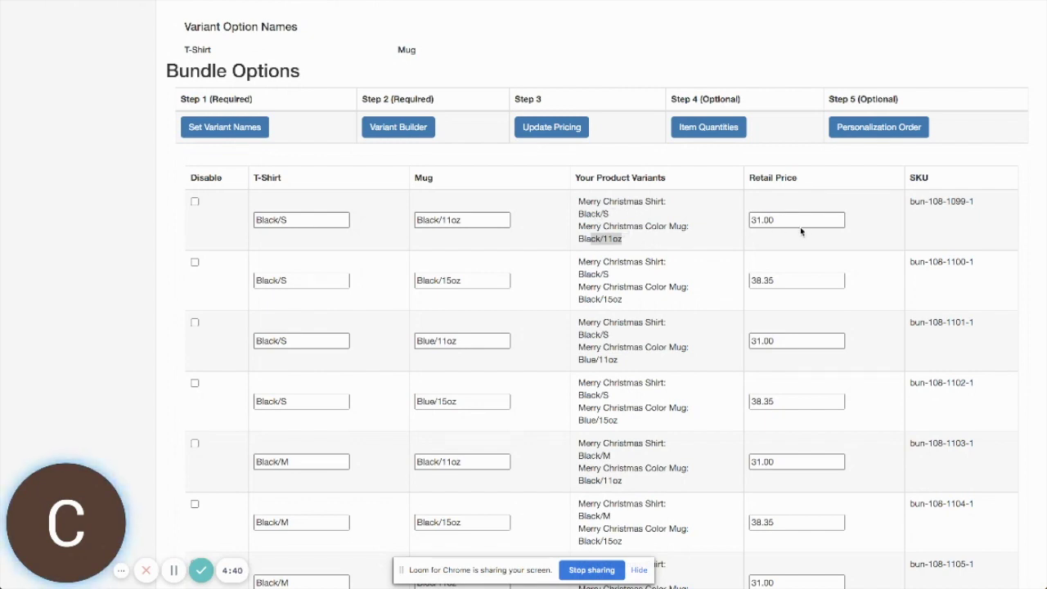
pyautogui.scroll(-2, 798, 230)
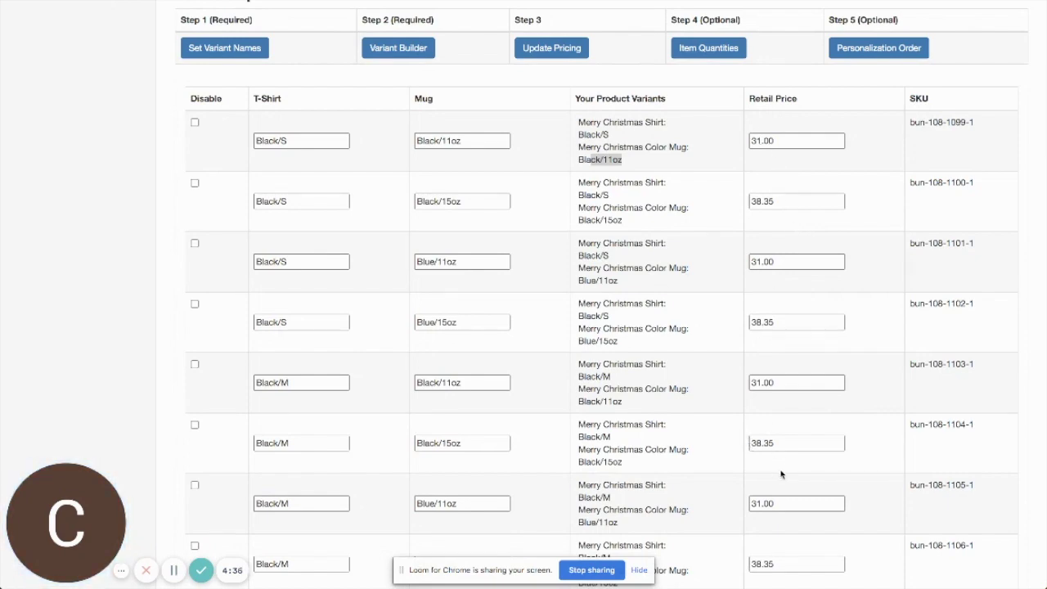
pyautogui.scroll(-2, 780, 471)
pyautogui.scroll(3, 782, 474)
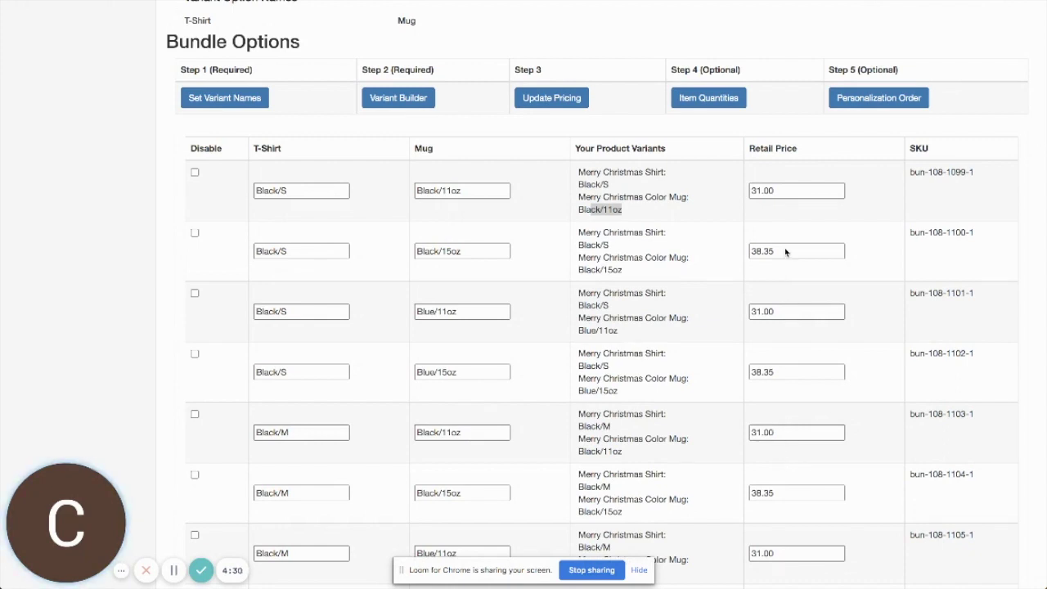
pyautogui.click(559, 98)
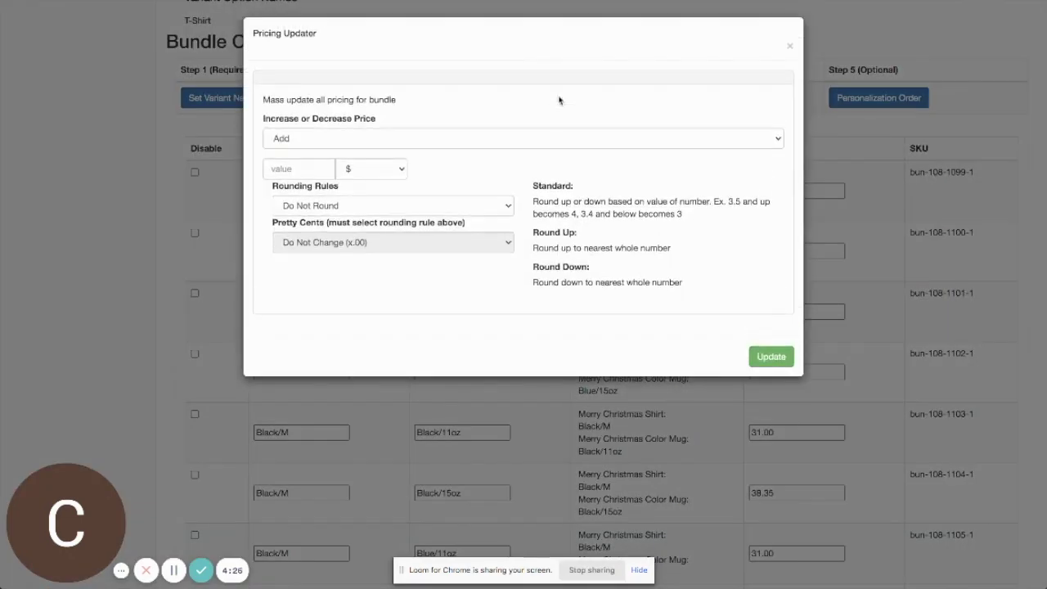
# Step: Subtract $2.50 from all variant prices, rounding down so each ends in .99, and apply
pyautogui.click(318, 138)
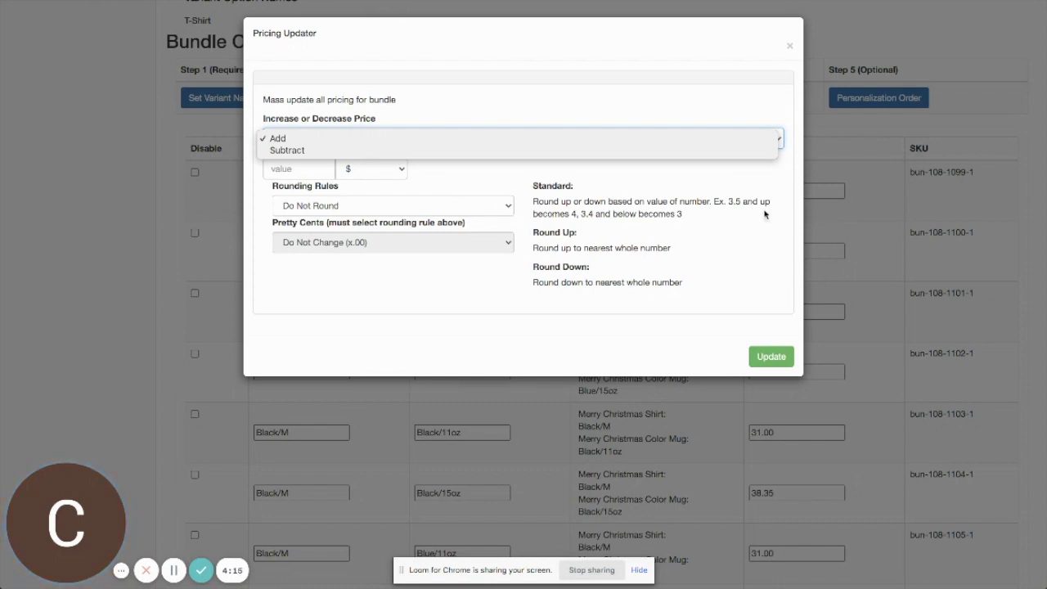
pyautogui.click(561, 179)
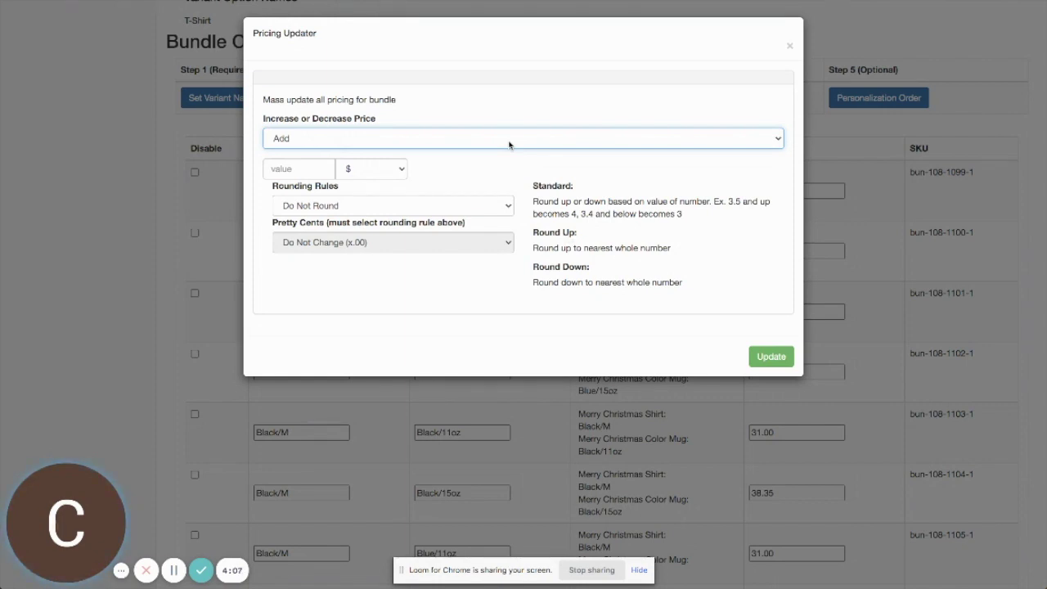
pyautogui.click(509, 145)
pyautogui.click(494, 152)
pyautogui.click(301, 168)
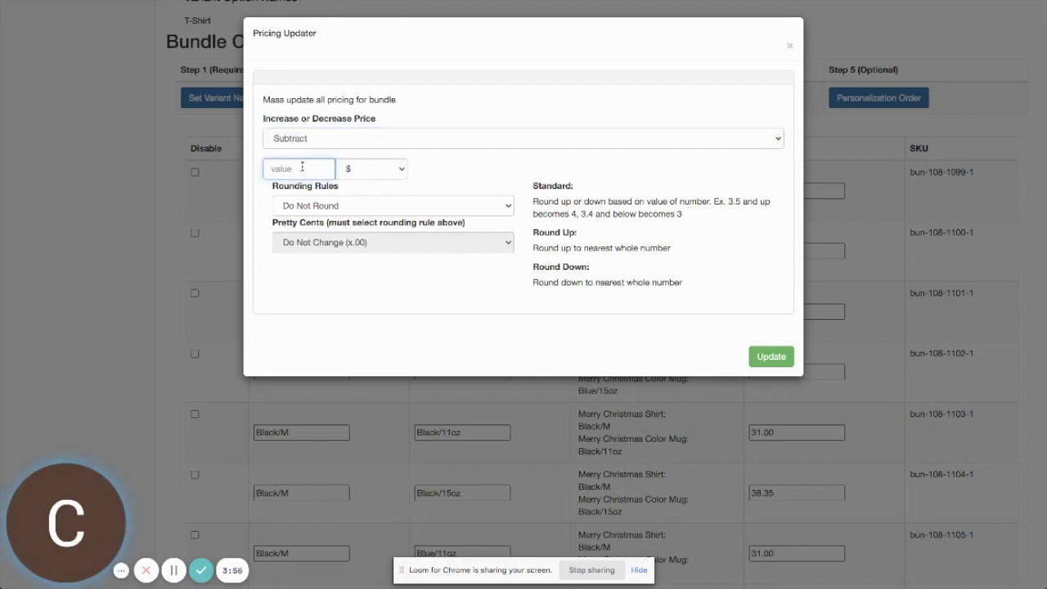
pyautogui.write('2.50')
pyautogui.click(495, 206)
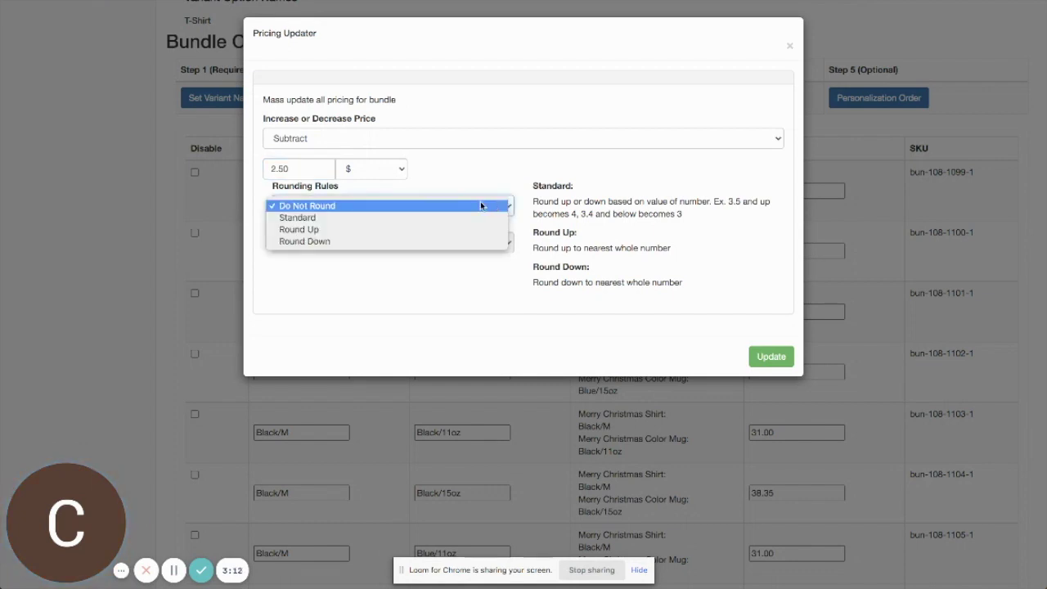
pyautogui.click(489, 242)
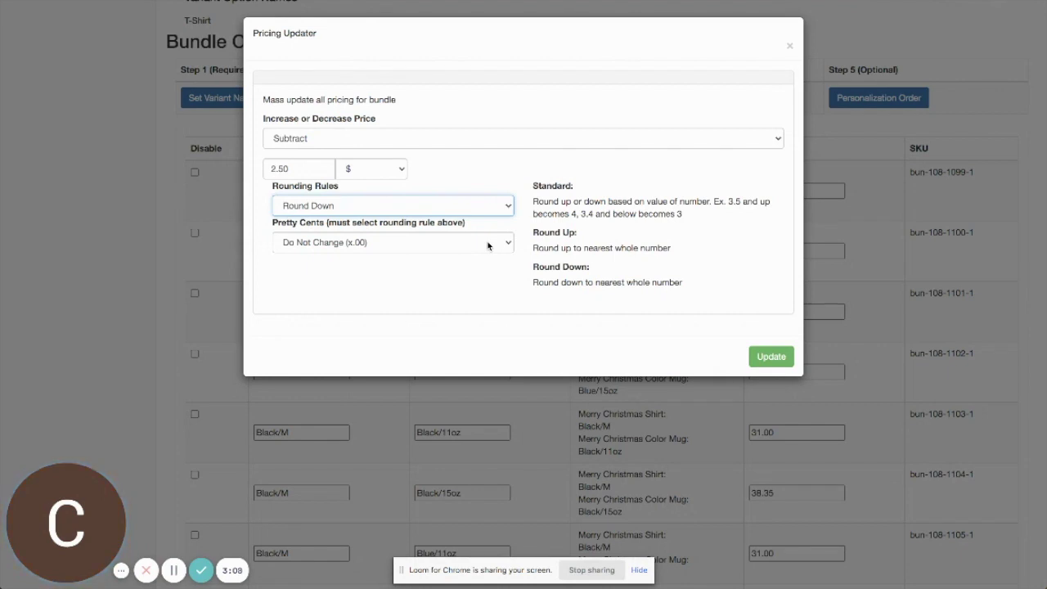
pyautogui.click(489, 246)
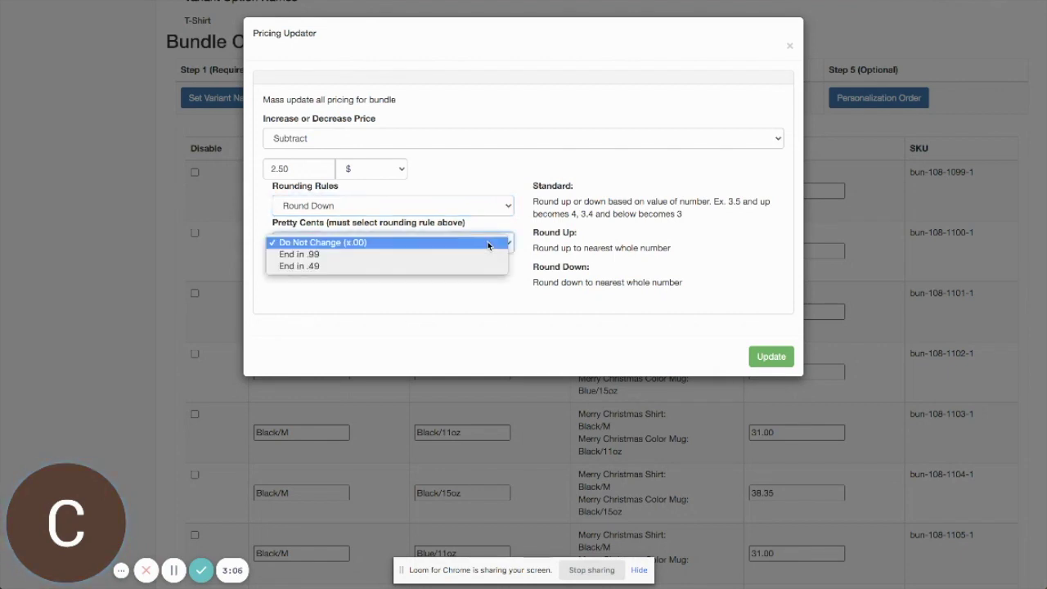
pyautogui.click(489, 255)
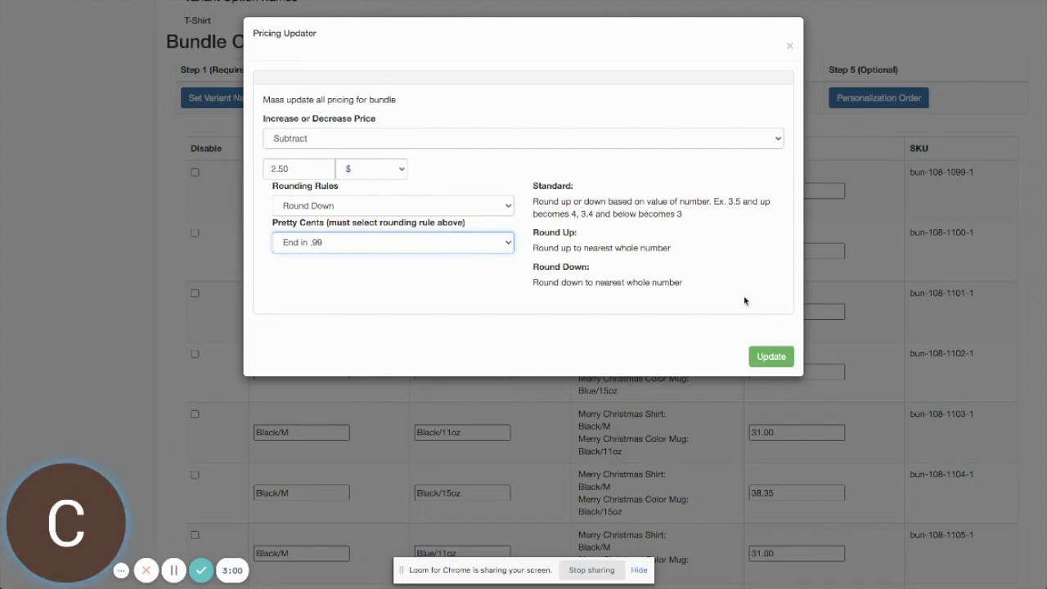
pyautogui.click(772, 357)
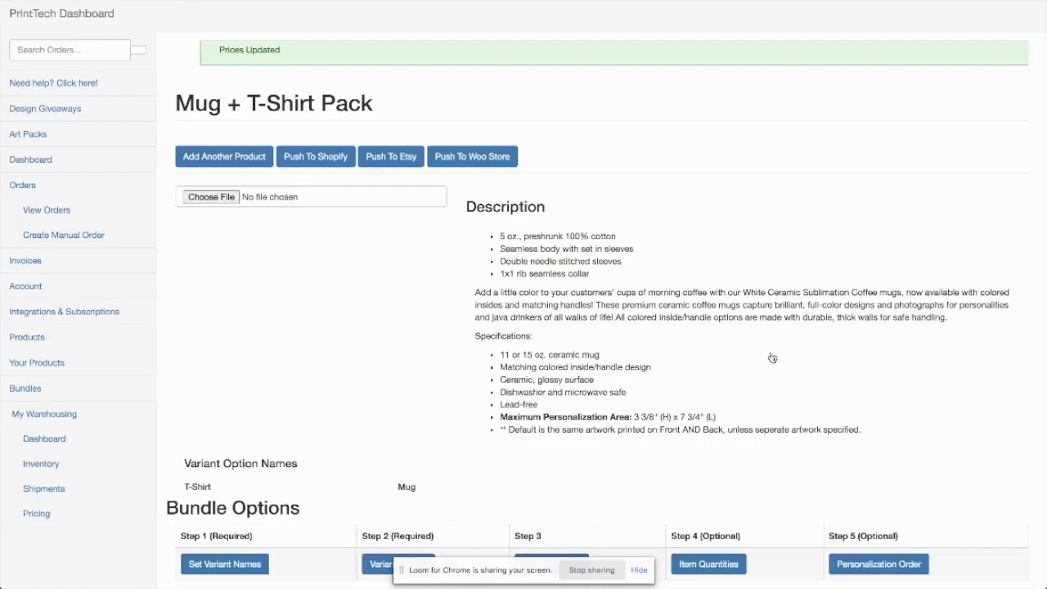
pyautogui.scroll(-5, 777, 327)
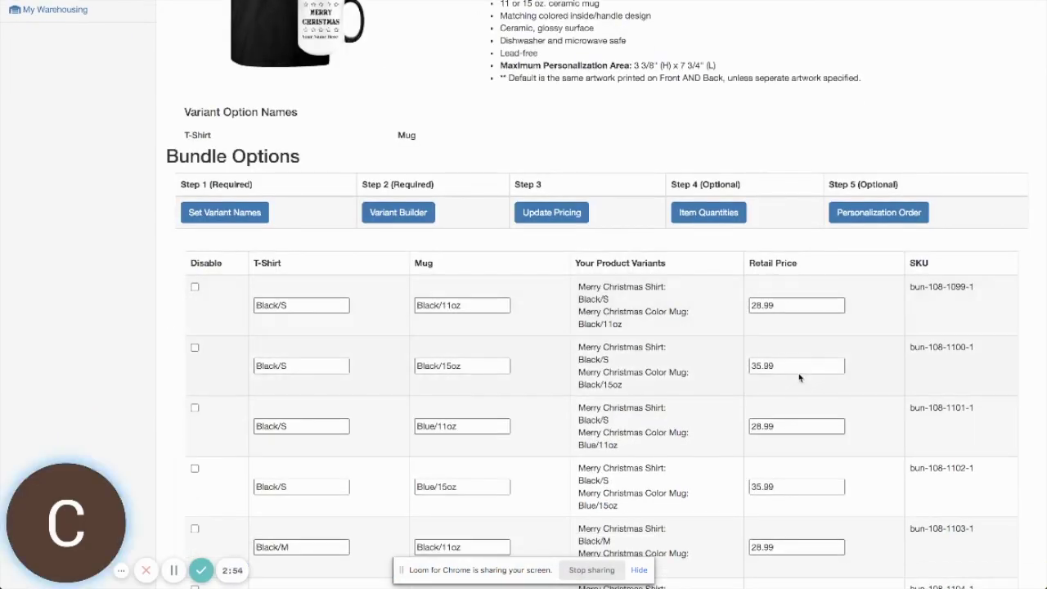
pyautogui.scroll(-6, 792, 351)
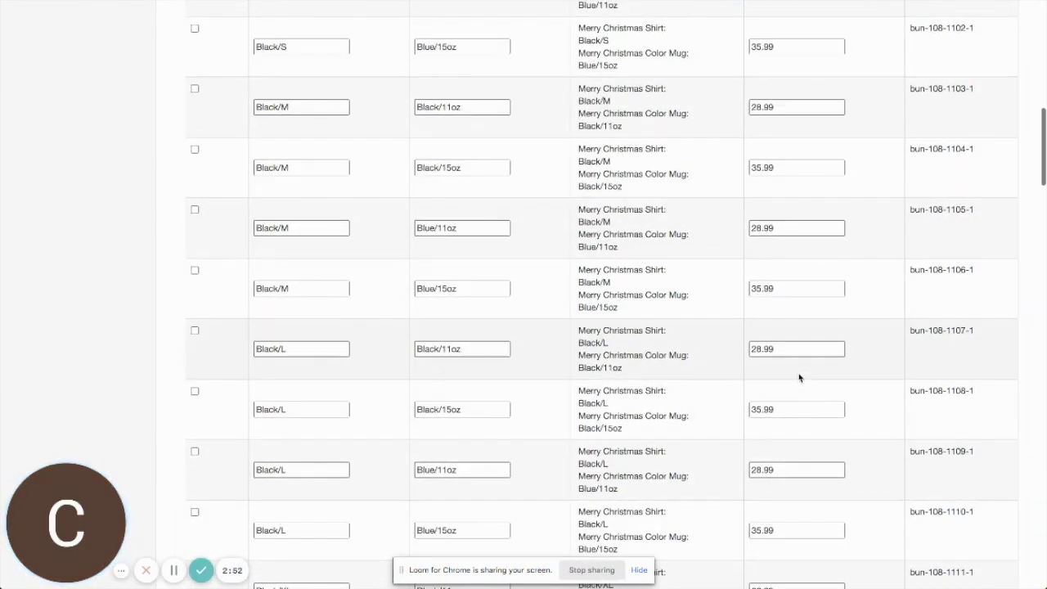
pyautogui.scroll(3, 800, 377)
pyautogui.scroll(4, 731, 306)
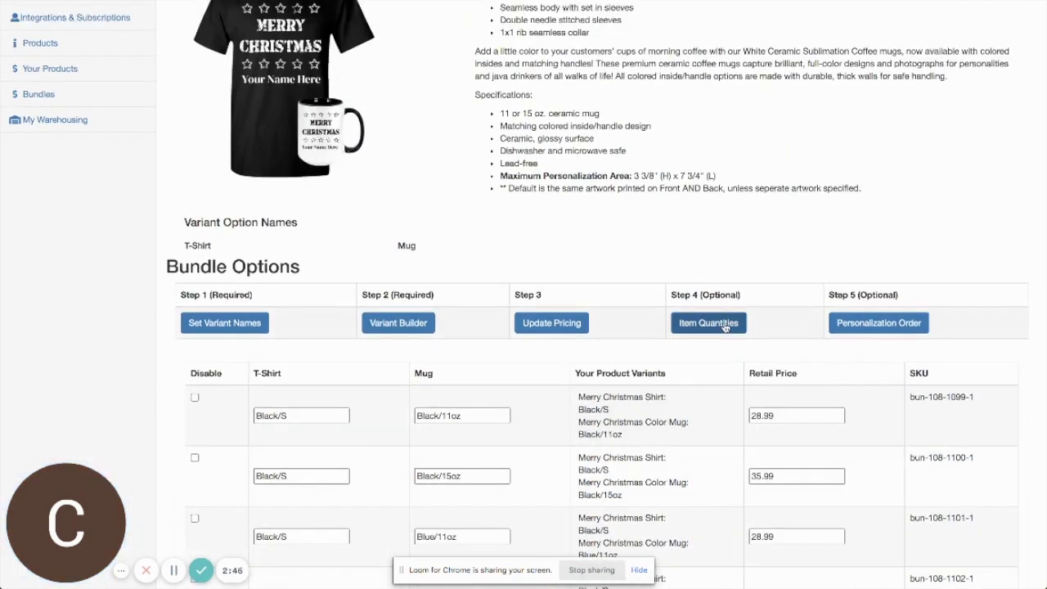
pyautogui.click(720, 323)
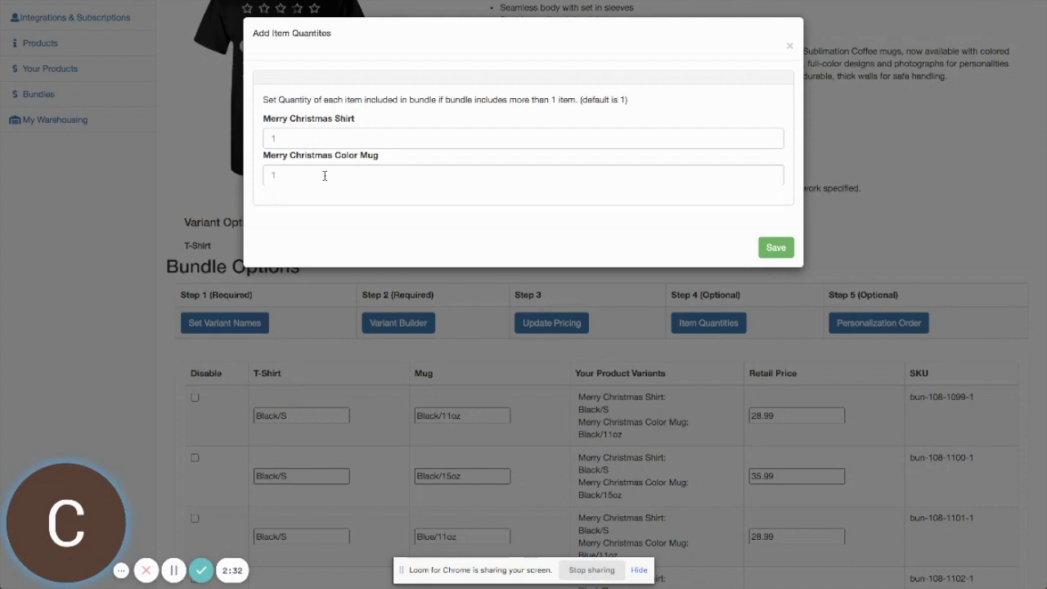
pyautogui.click(319, 173)
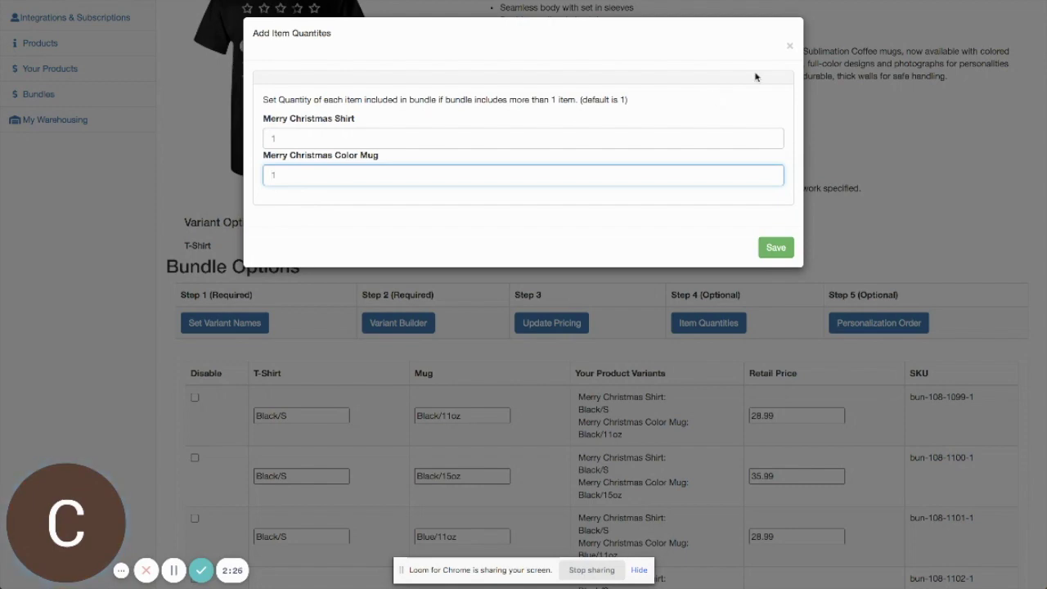
pyautogui.click(790, 50)
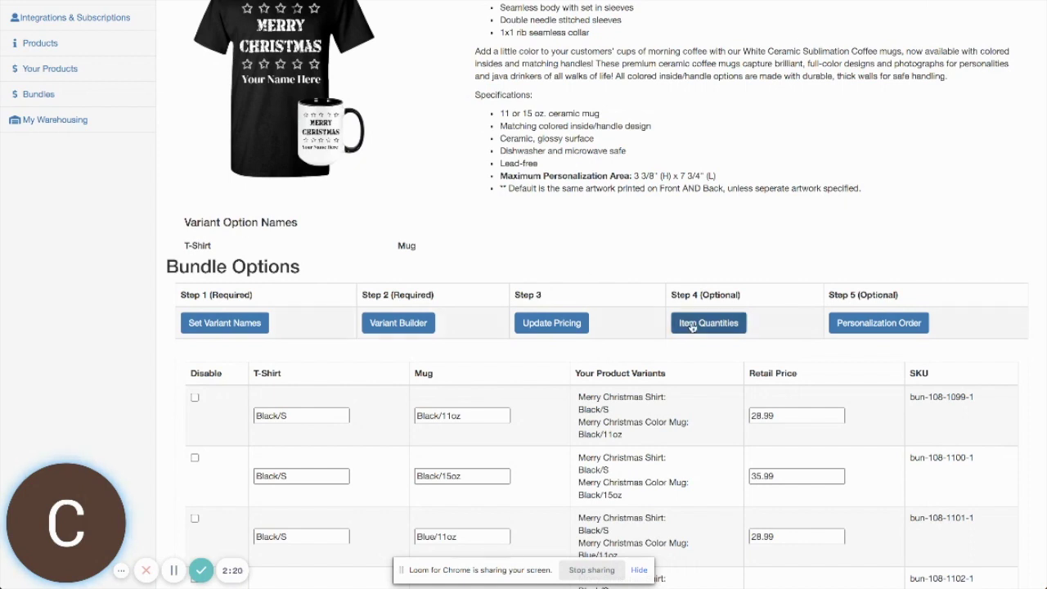
pyautogui.click(878, 324)
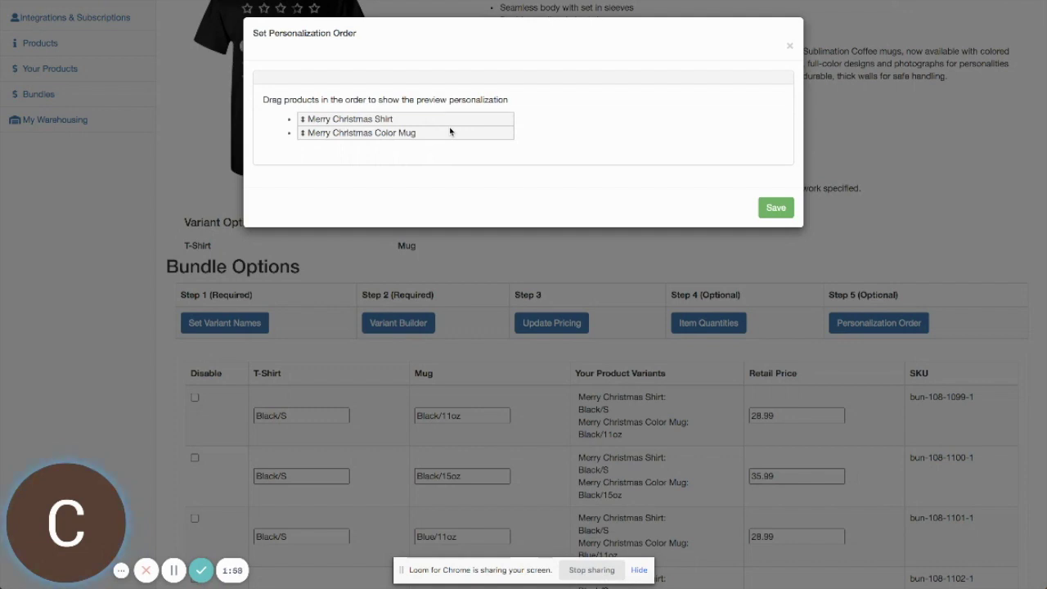
pyautogui.click(790, 45)
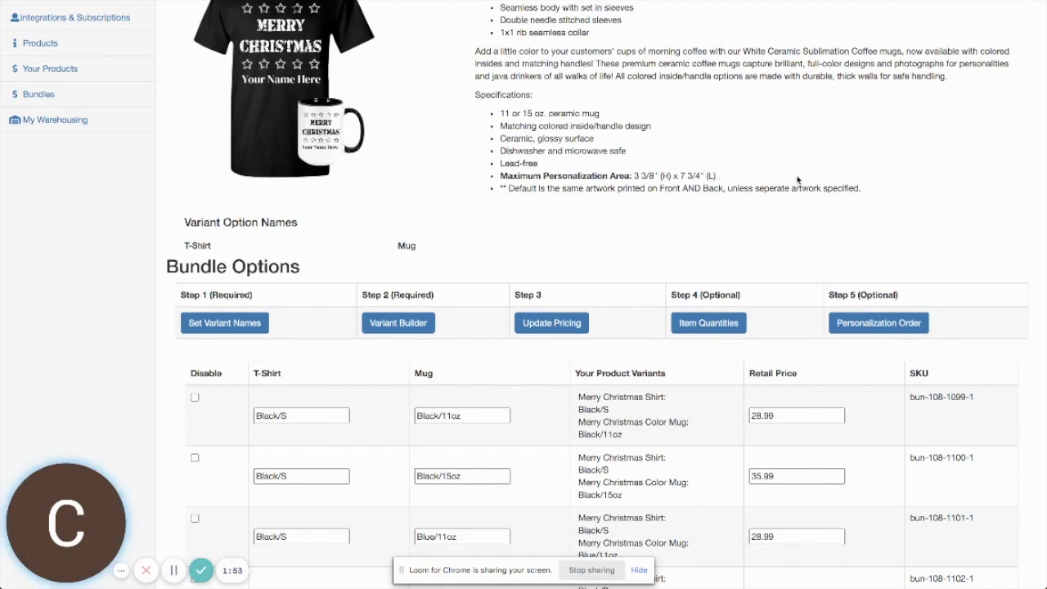
# Step: Scroll through the Bundle Options variant table to review the generated variants
pyautogui.scroll(-3, 798, 182)
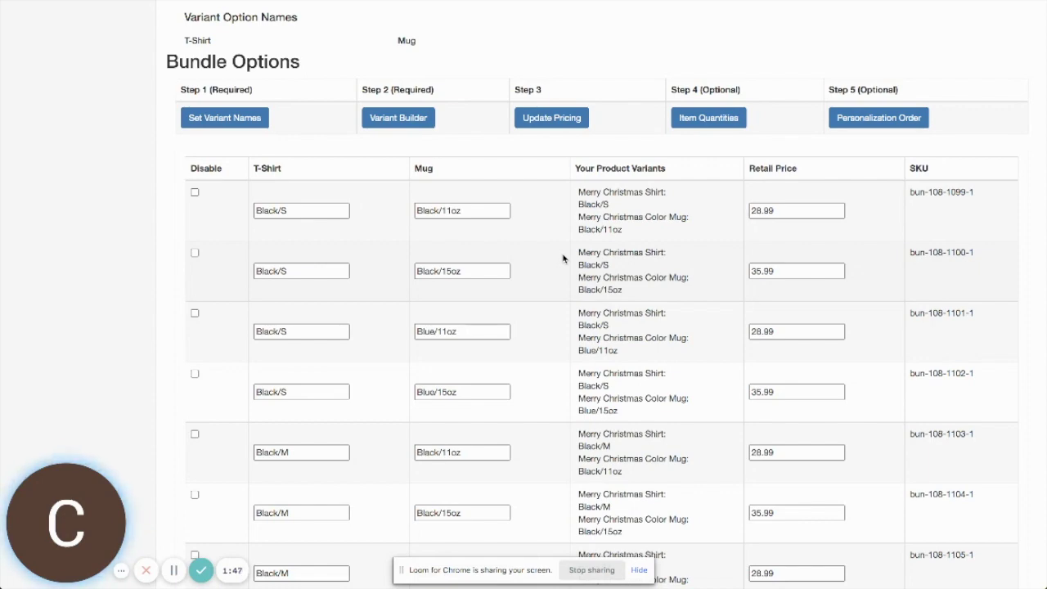
pyautogui.scroll(5, 563, 259)
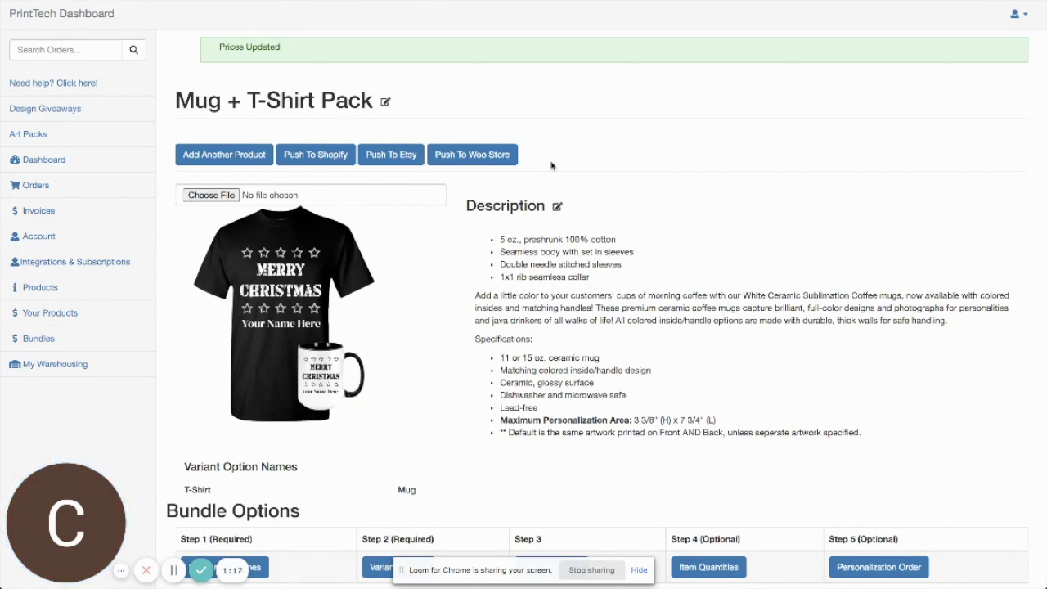
pyautogui.scroll(-3, 551, 166)
pyautogui.scroll(2, 552, 163)
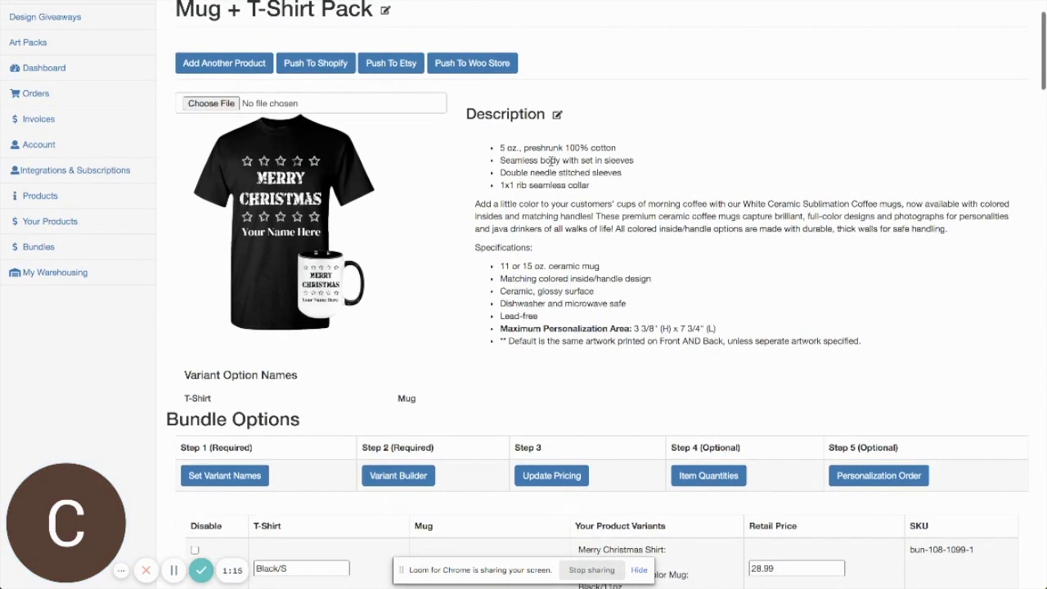
pyautogui.scroll(-3, 556, 78)
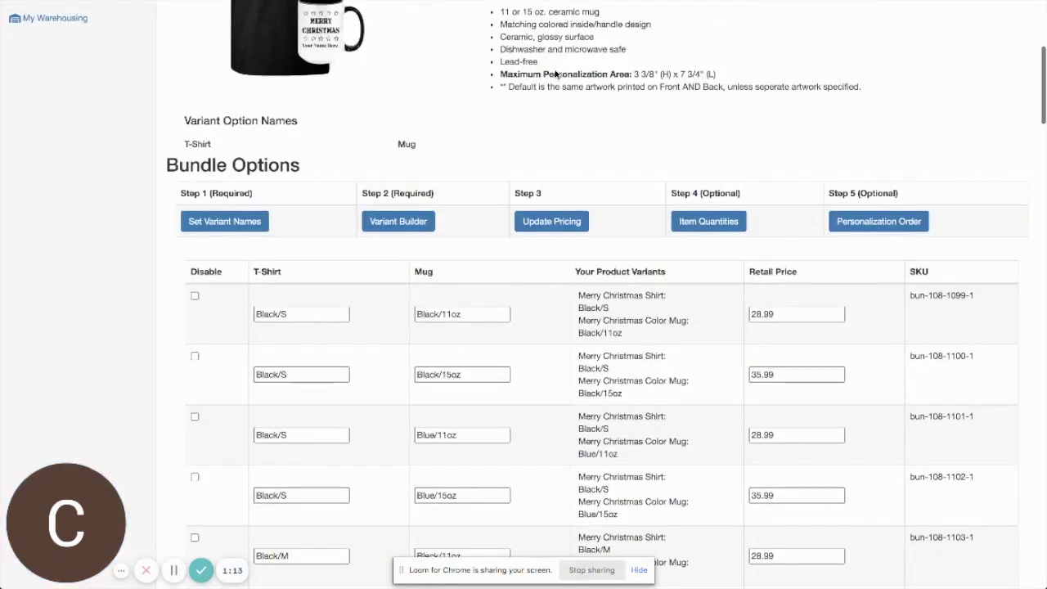
# Step: Check the first variant's SKU and description, then push the bundle to Shopify
pyautogui.moveTo(975, 296); pyautogui.dragTo(908, 296)
pyautogui.moveTo(627, 331); pyautogui.dragTo(603, 296)
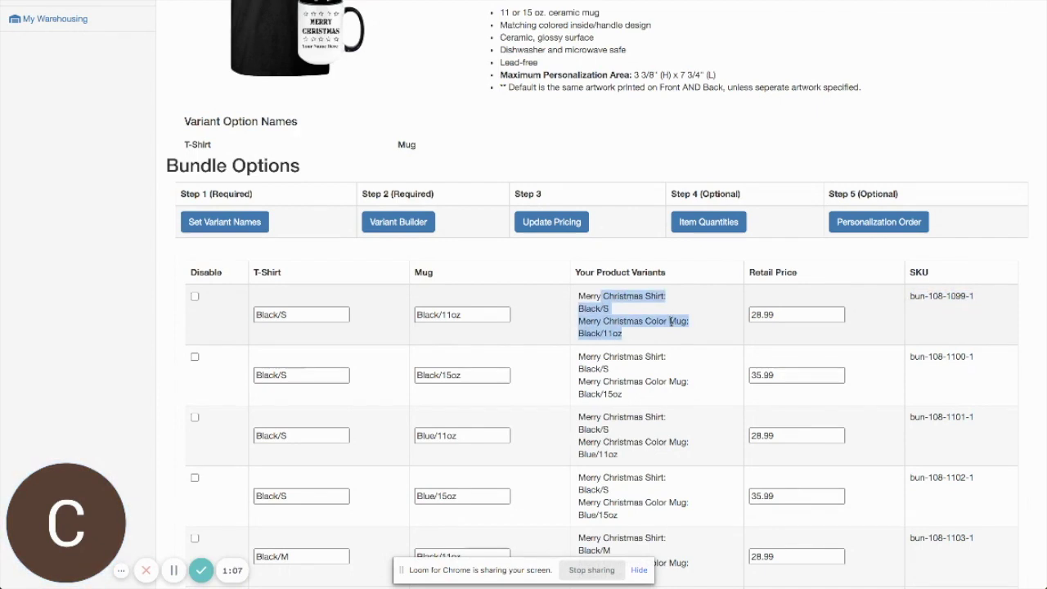
pyautogui.click(711, 322)
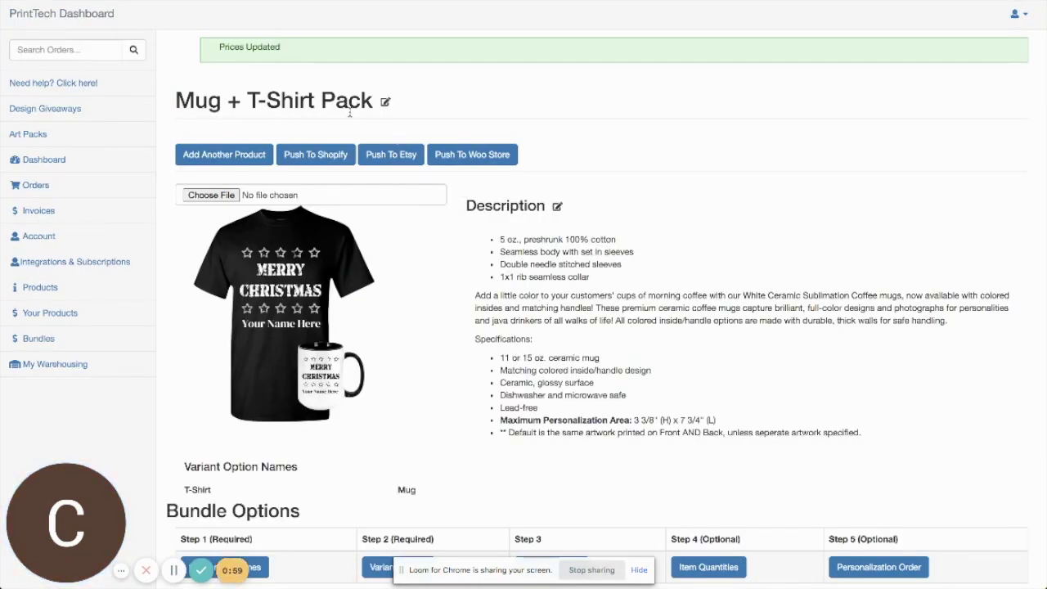
pyautogui.click(314, 163)
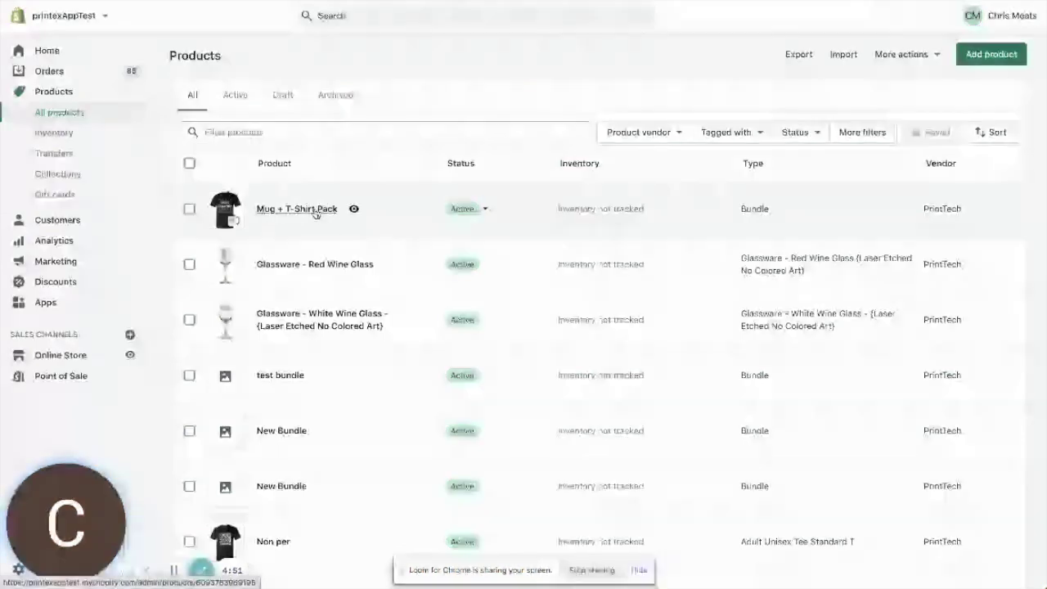
# Step: Open the Mug + T-Shirt Pack, scroll its Variants table right to SKUs, and open the first variant
pyautogui.click(315, 209)
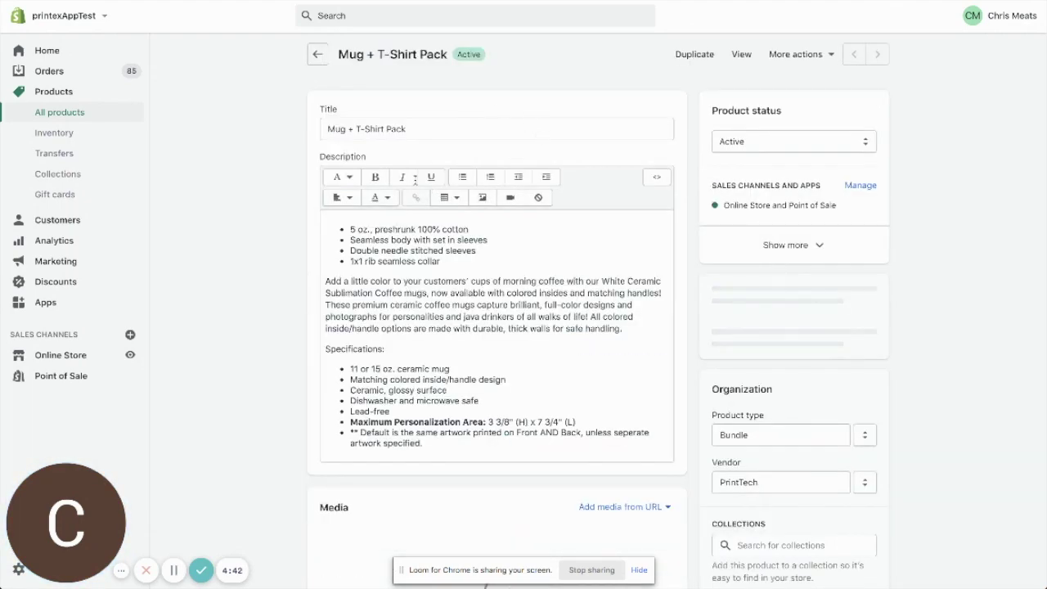
pyautogui.scroll(-2, 402, 250)
pyautogui.scroll(-4, 401, 250)
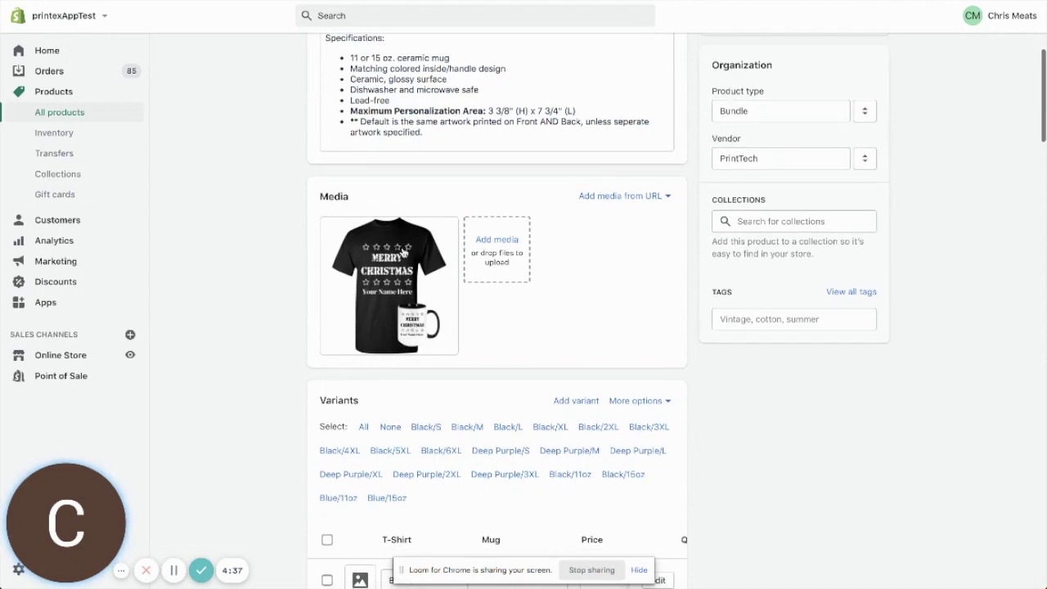
pyautogui.scroll(-1, 402, 250)
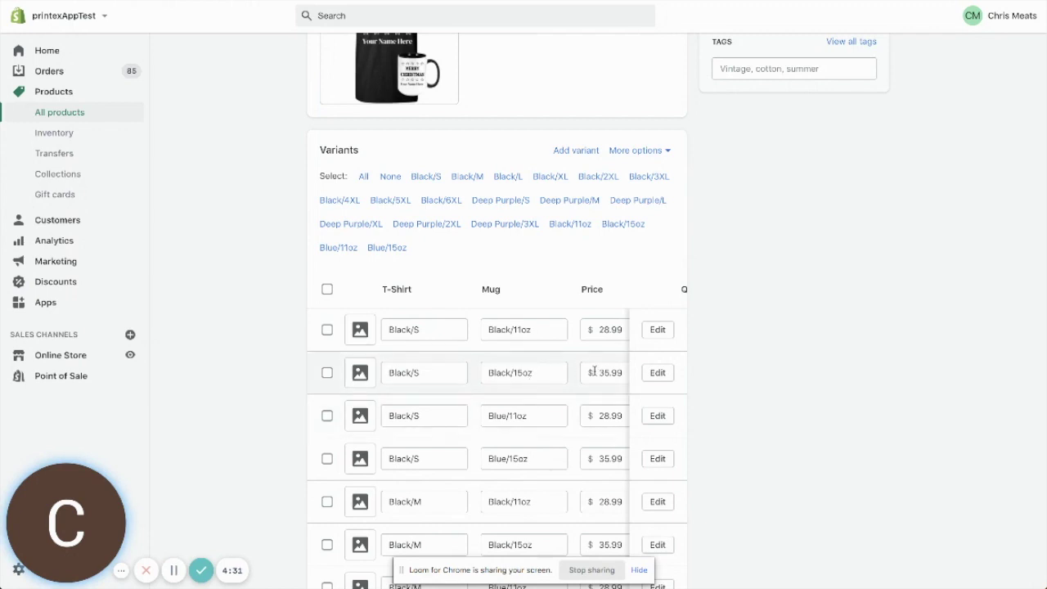
pyautogui.hscroll(4, 594, 372)
pyautogui.hscroll(2, 594, 372)
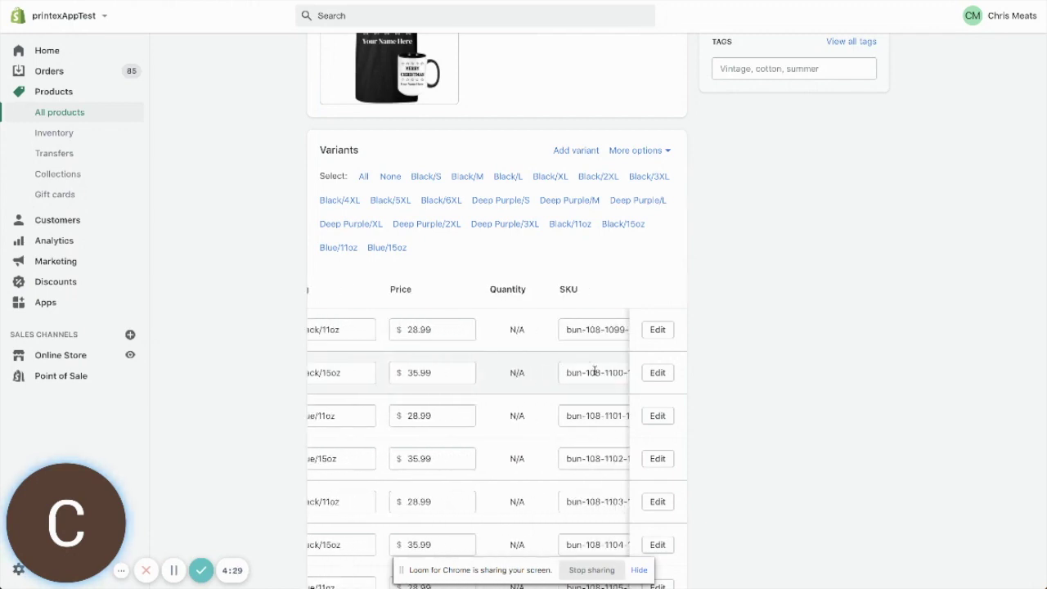
pyautogui.hscroll(2, 595, 372)
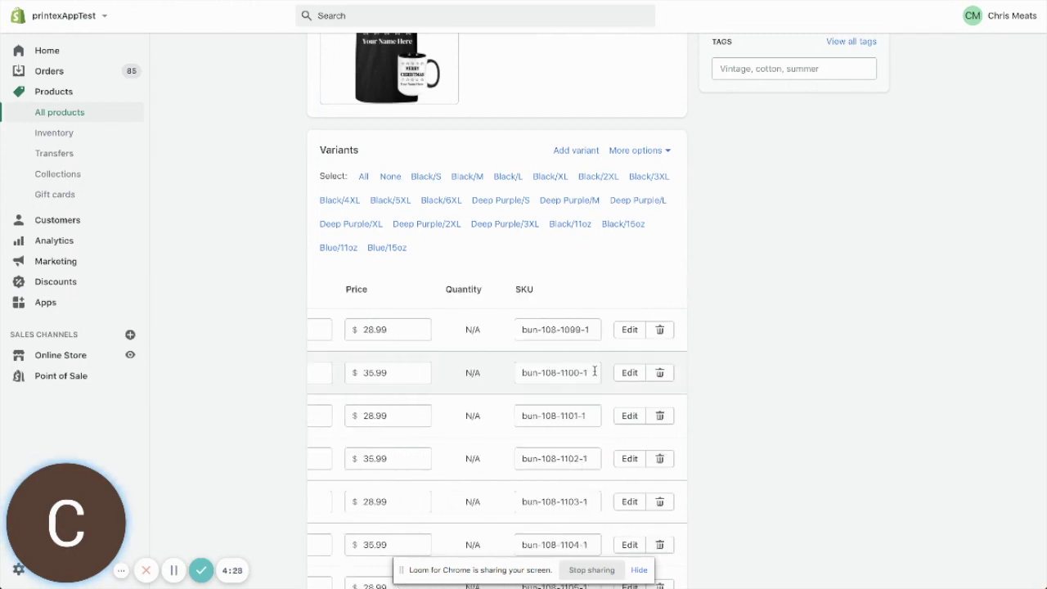
pyautogui.click(627, 331)
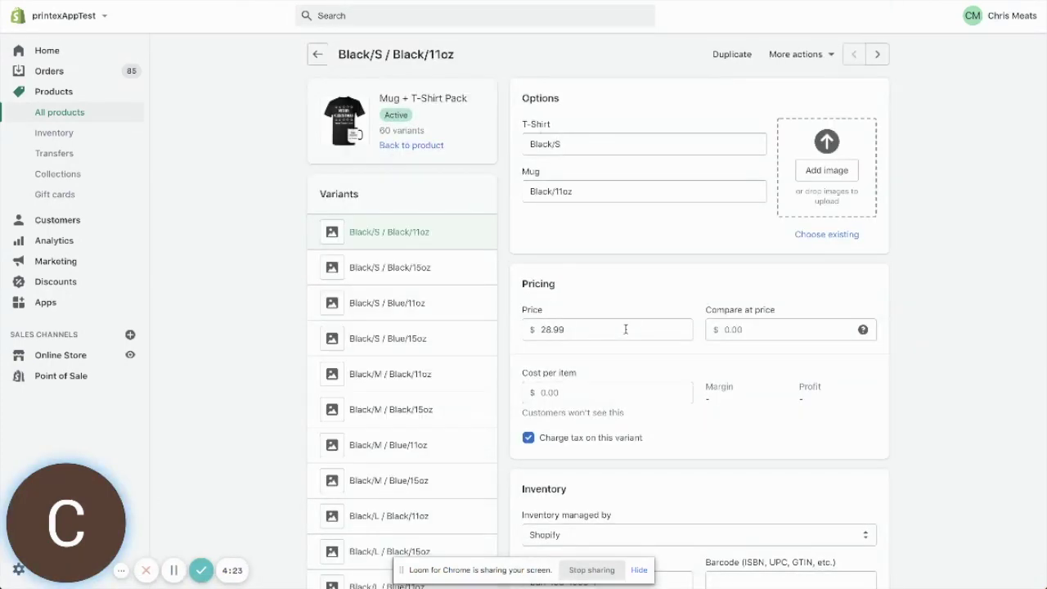
# Step: Scroll the Black/S / Black/11oz variant through Pricing, Inventory and Shipping to see SKU and 19.0 oz weight
pyautogui.scroll(-3, 626, 329)
pyautogui.scroll(-4, 626, 329)
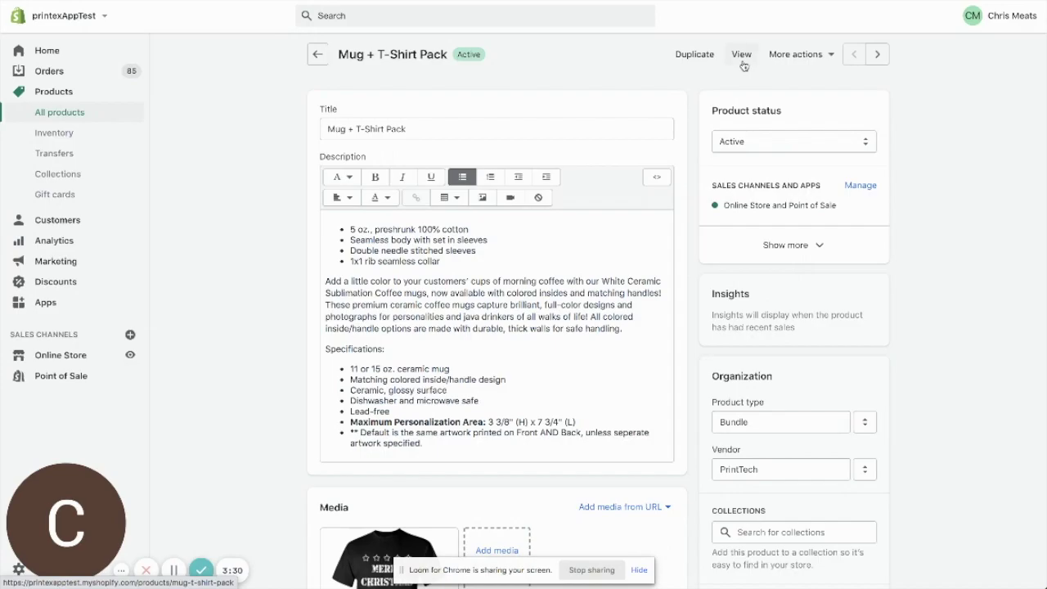
# Step: On the storefront, choose the Deep Purple/XL shirt and Blue/11oz mug, then start personalization
pyautogui.click(742, 63)
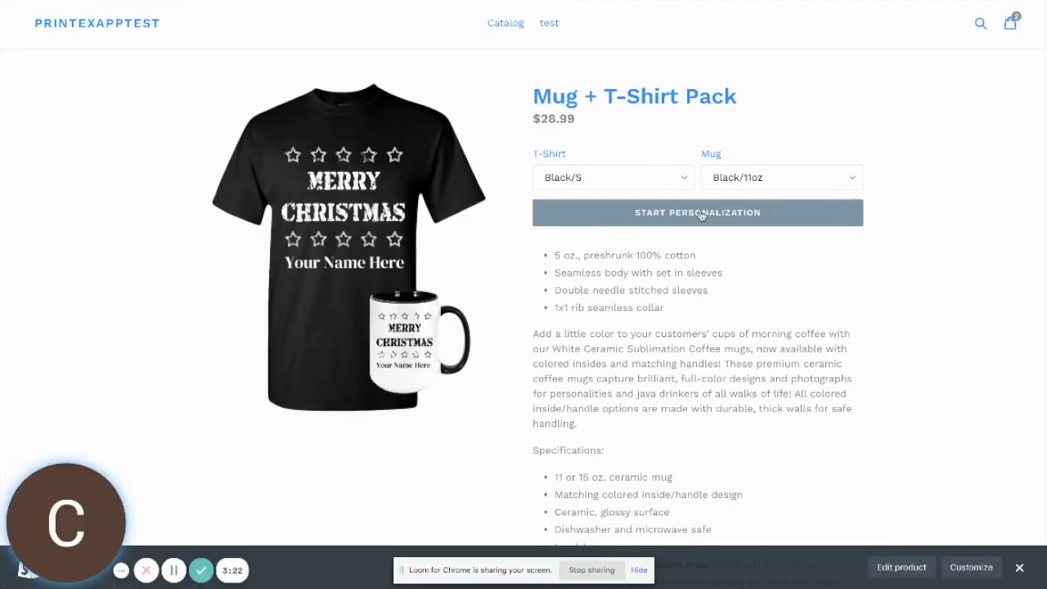
pyautogui.click(678, 177)
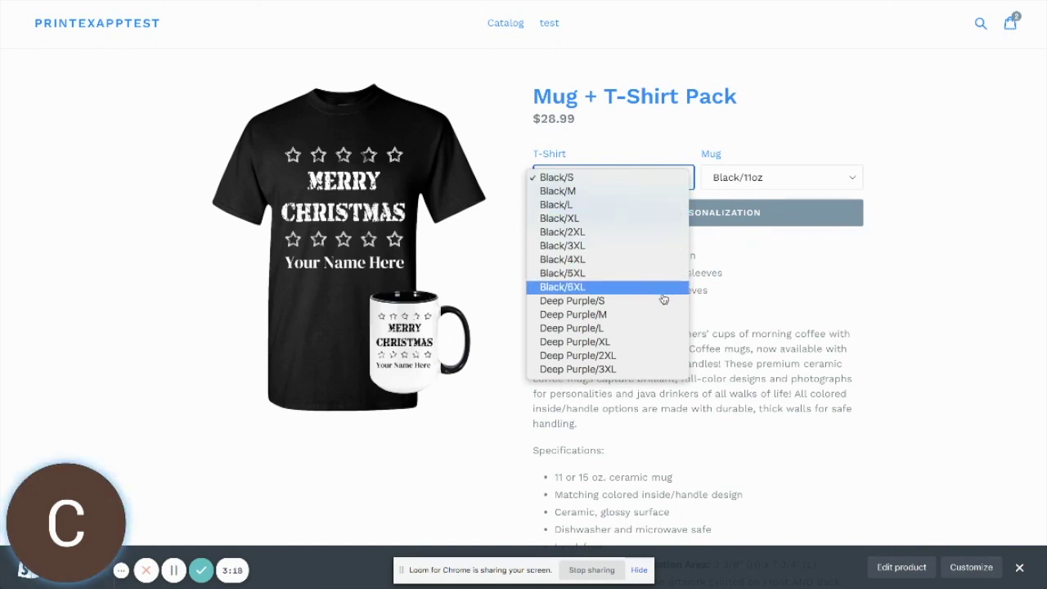
pyautogui.click(664, 342)
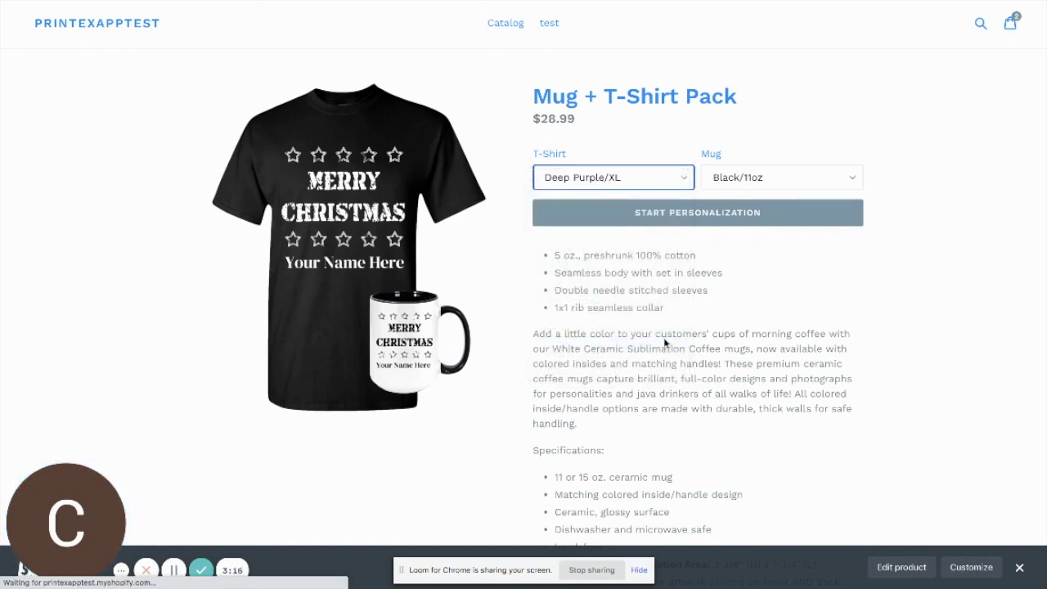
pyautogui.click(789, 179)
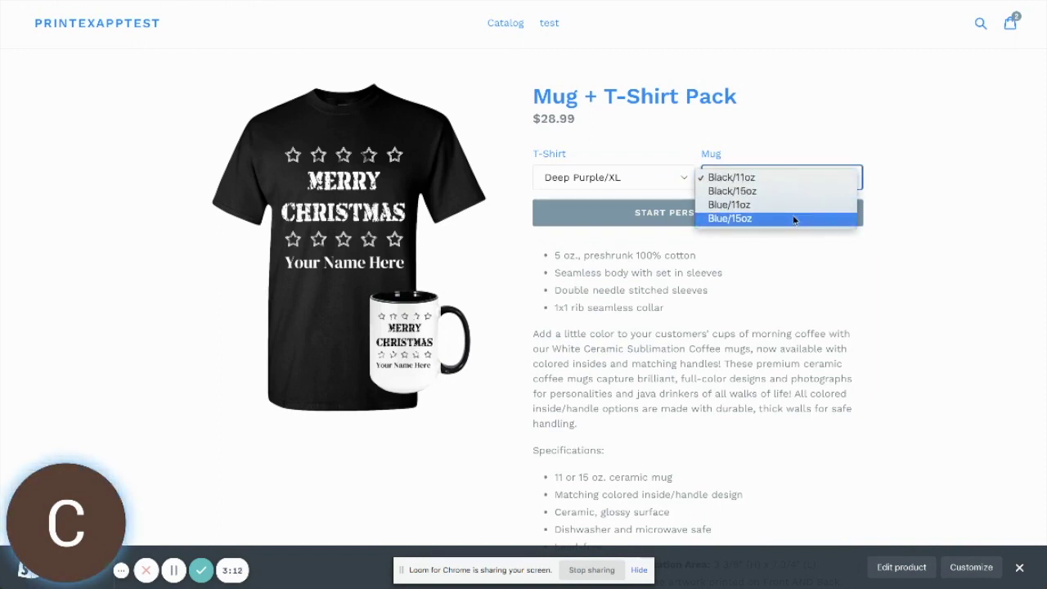
pyautogui.click(786, 206)
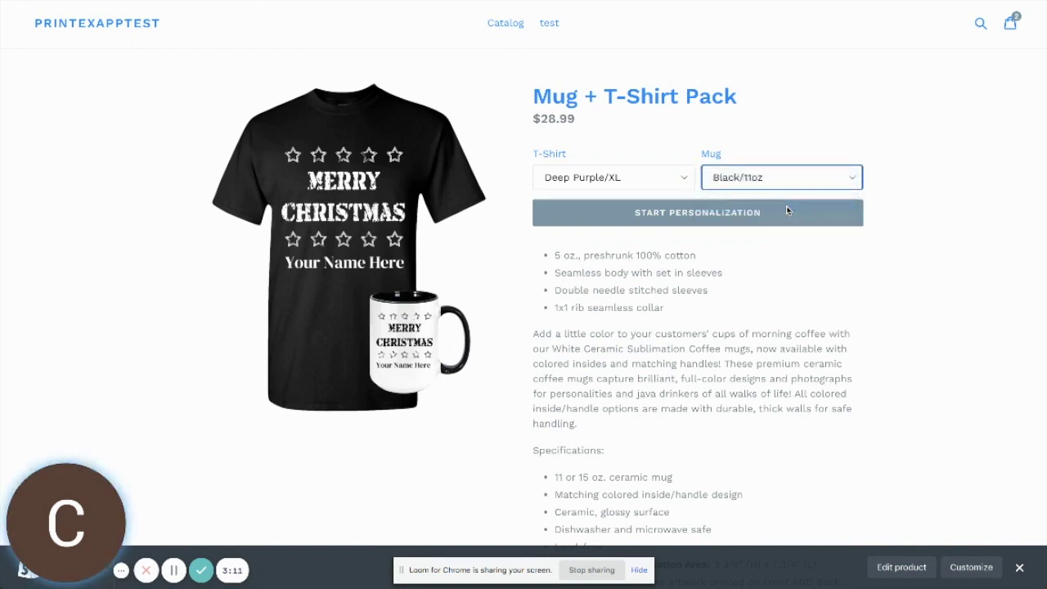
pyautogui.click(680, 219)
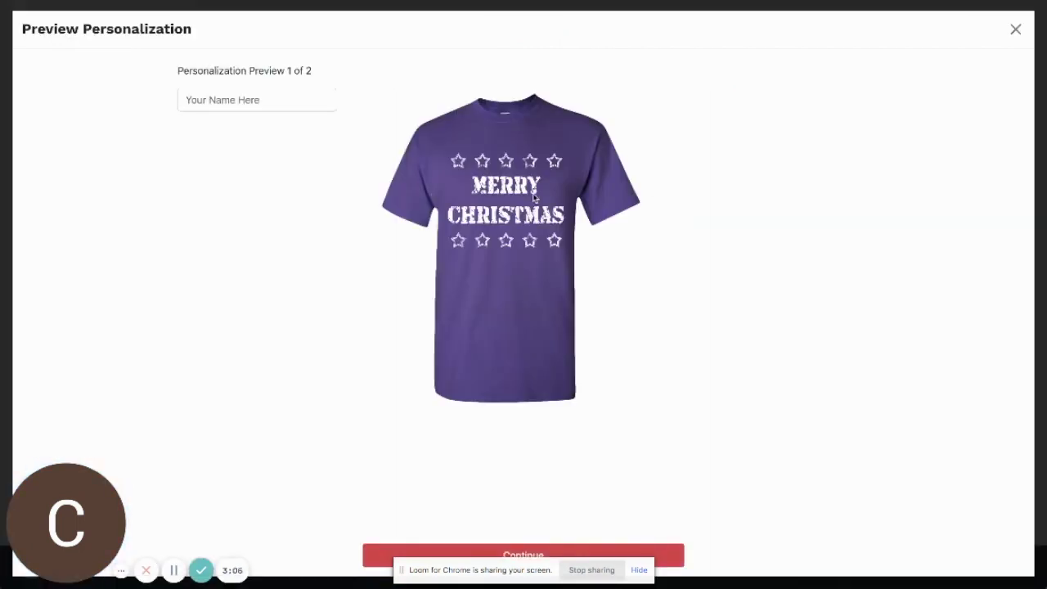
# Step: Enter the customer's first name on the shirt and continue to the mug
pyautogui.click(639, 571)
pyautogui.write('Chris')
pyautogui.write('topher')
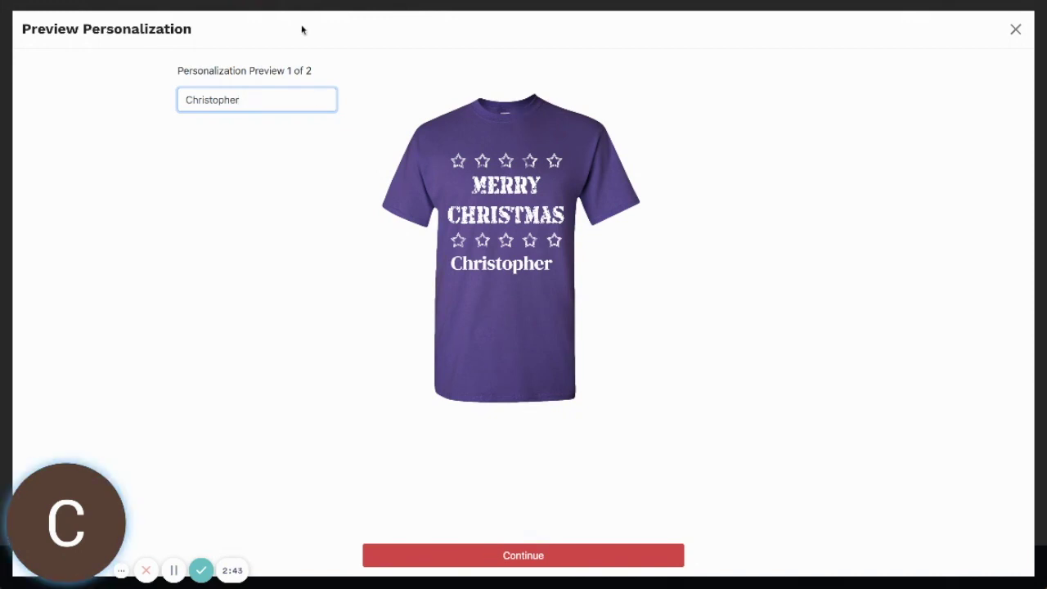
pyautogui.moveTo(198, 70); pyautogui.dragTo(311, 71)
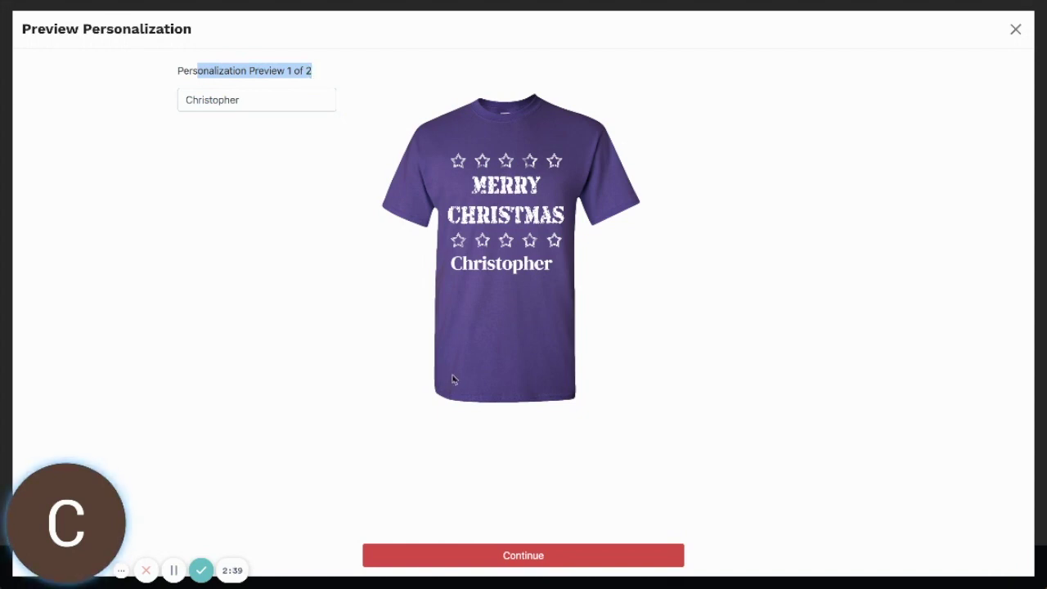
pyautogui.click(498, 556)
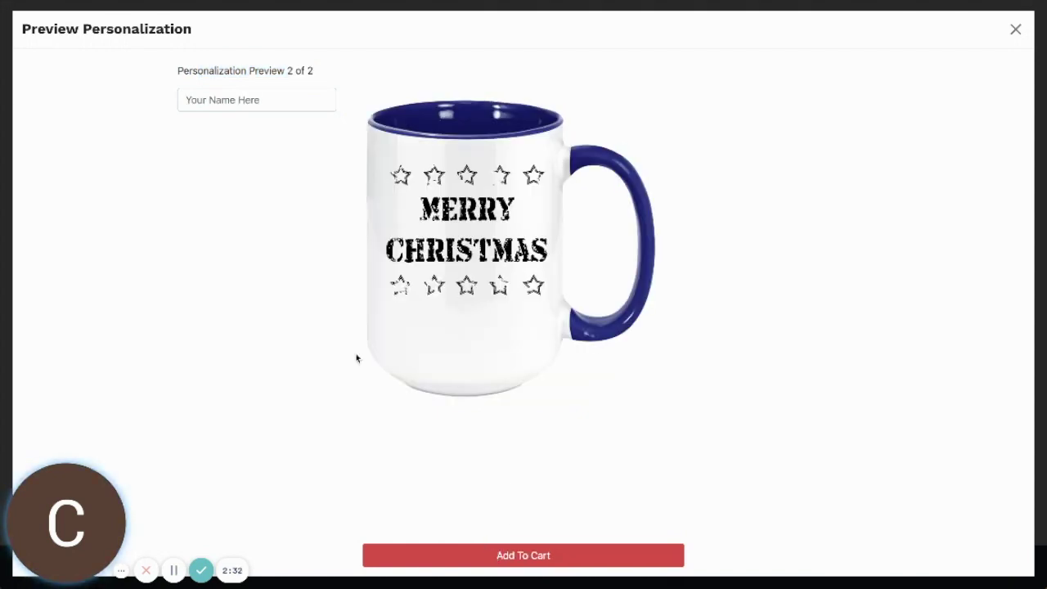
# Step: Enter the customer's full name on the mug and add the bundle to the cart
pyautogui.click(292, 103)
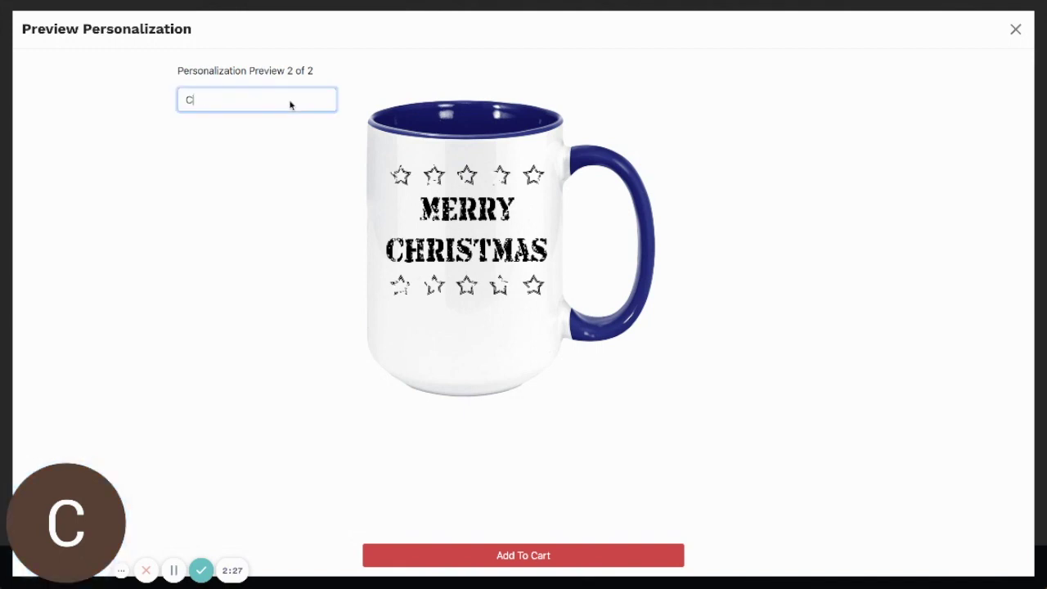
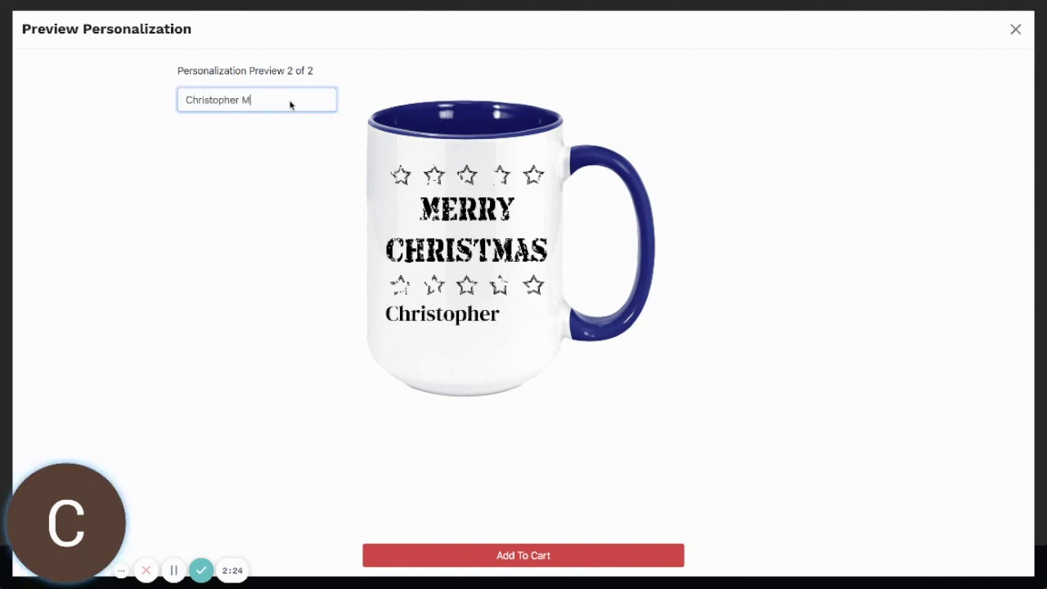
pyautogui.click(406, 555)
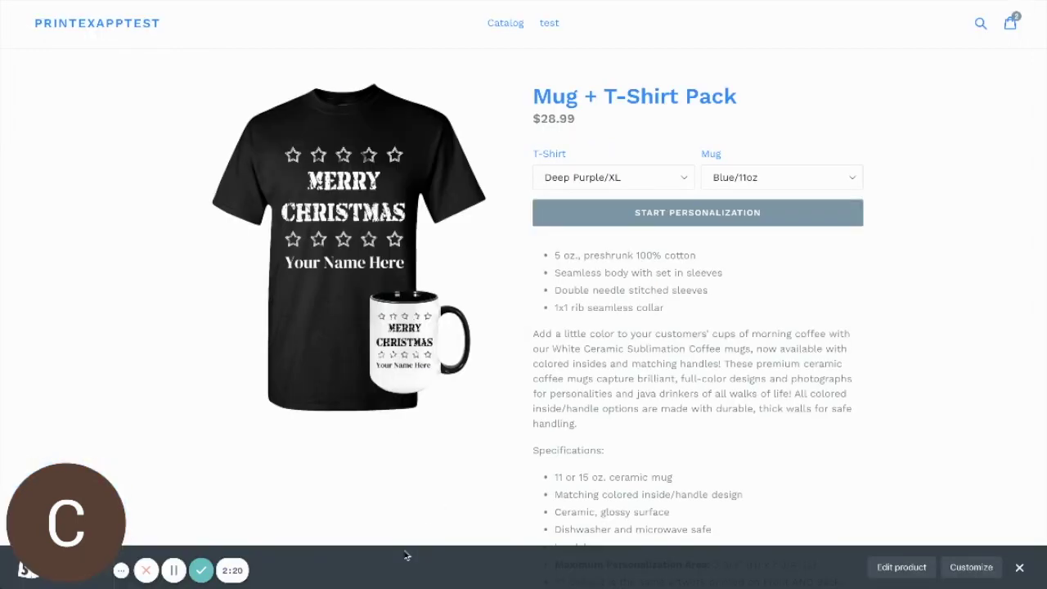